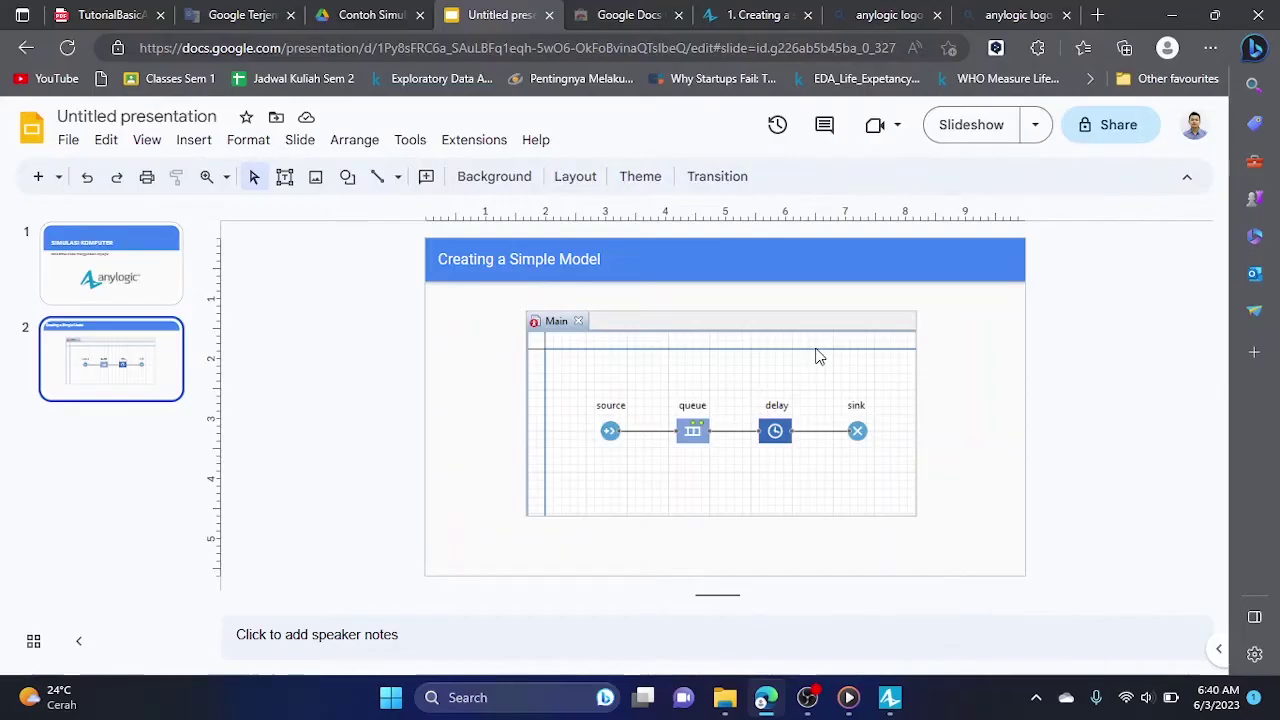
# Switch to AnyLogic and start a new model, entering "bank office" as the model name.
pyautogui.click(889, 698)
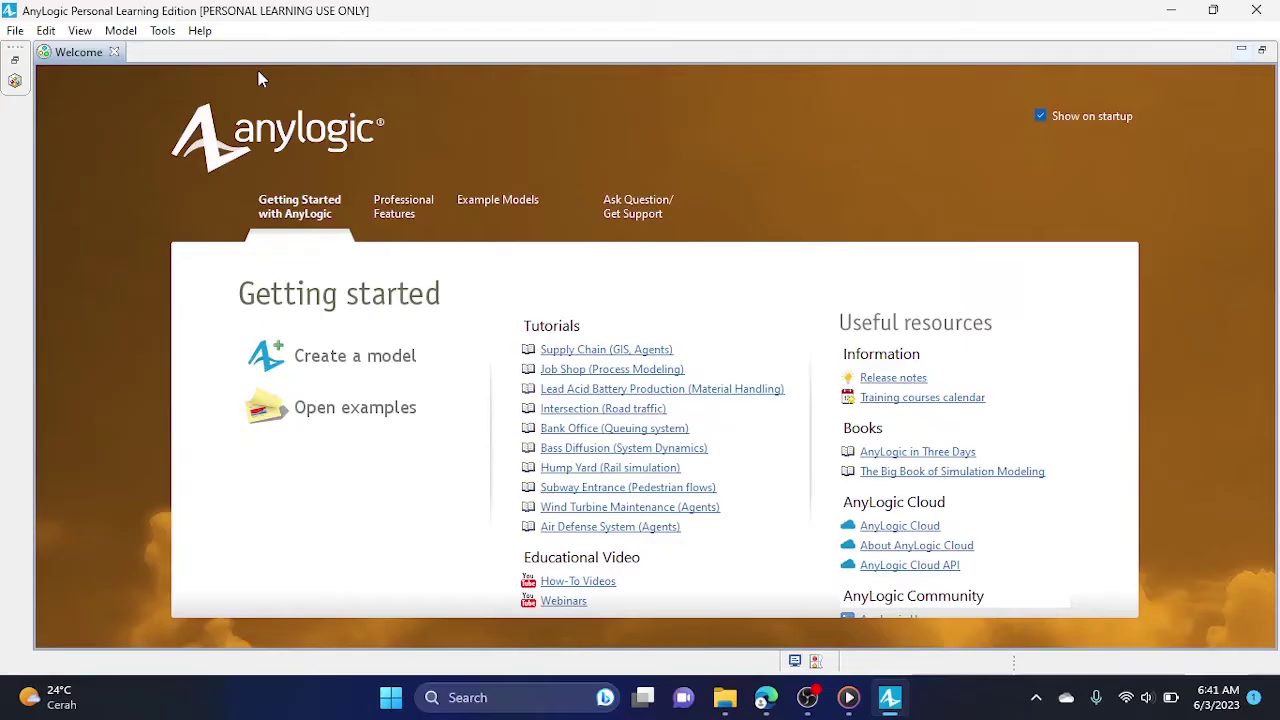
pyautogui.click(15, 33)
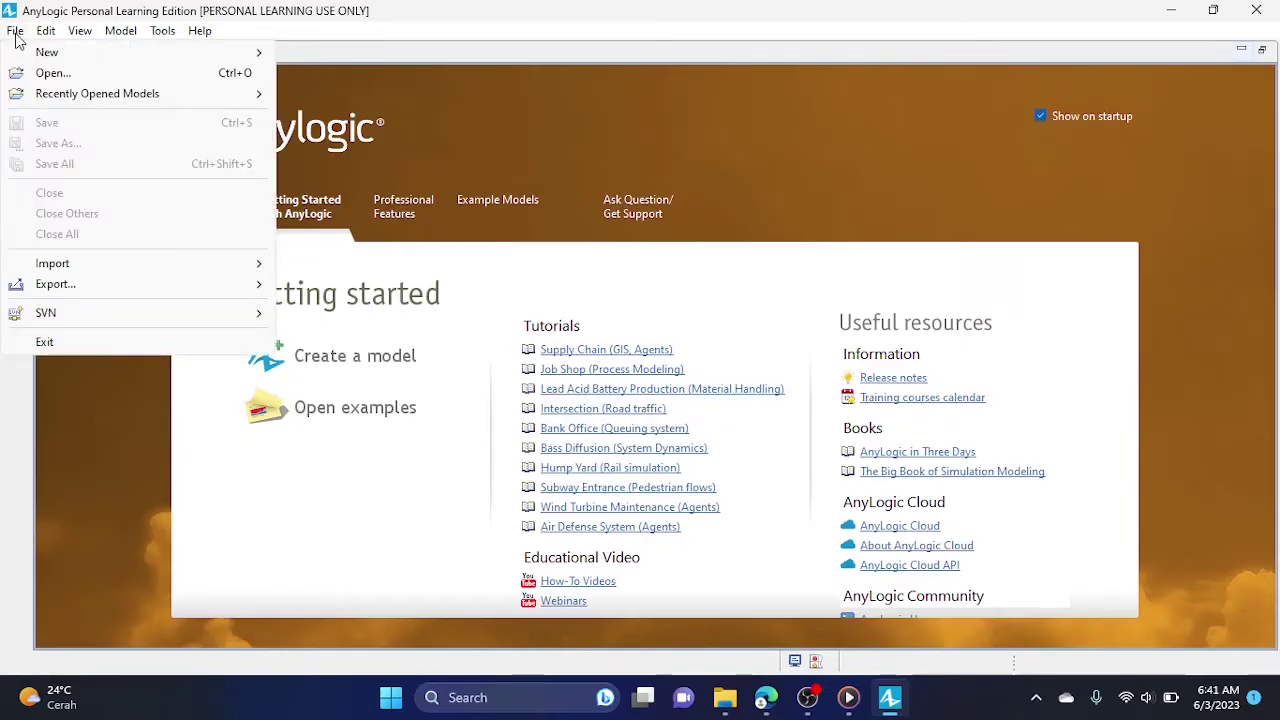
pyautogui.moveTo(65, 54)
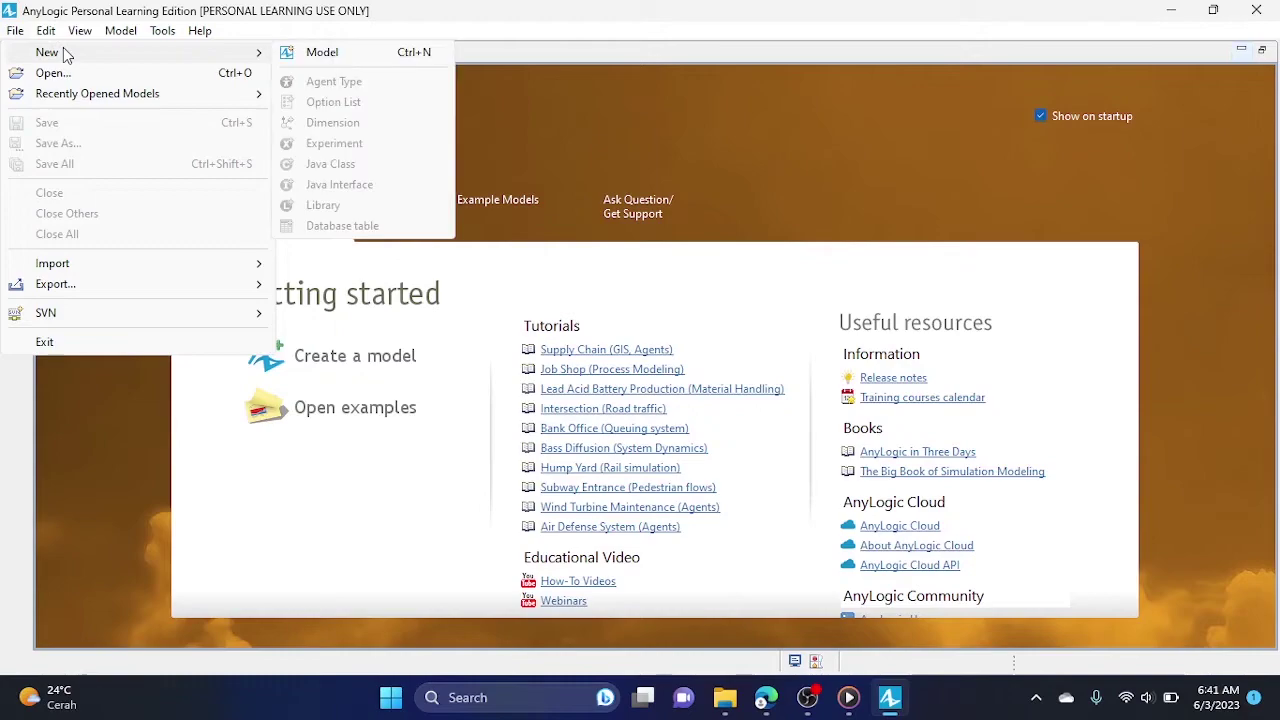
pyautogui.click(326, 52)
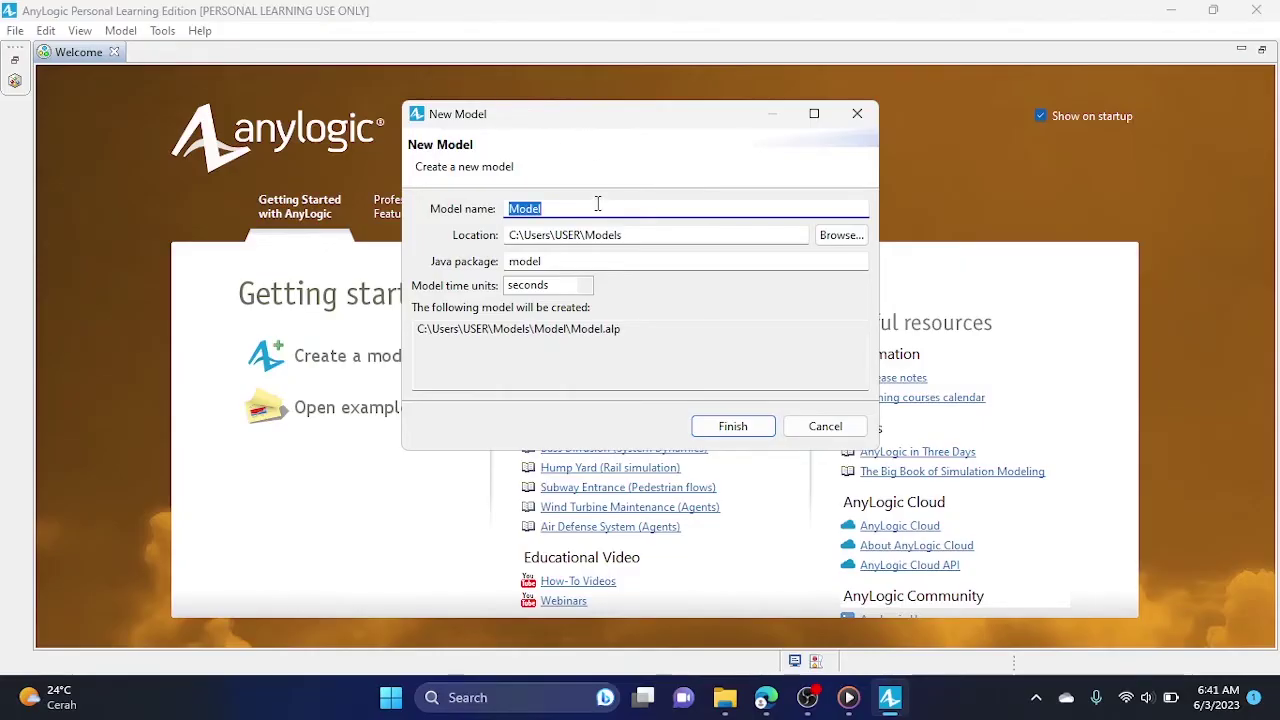
pyautogui.write('bank ')
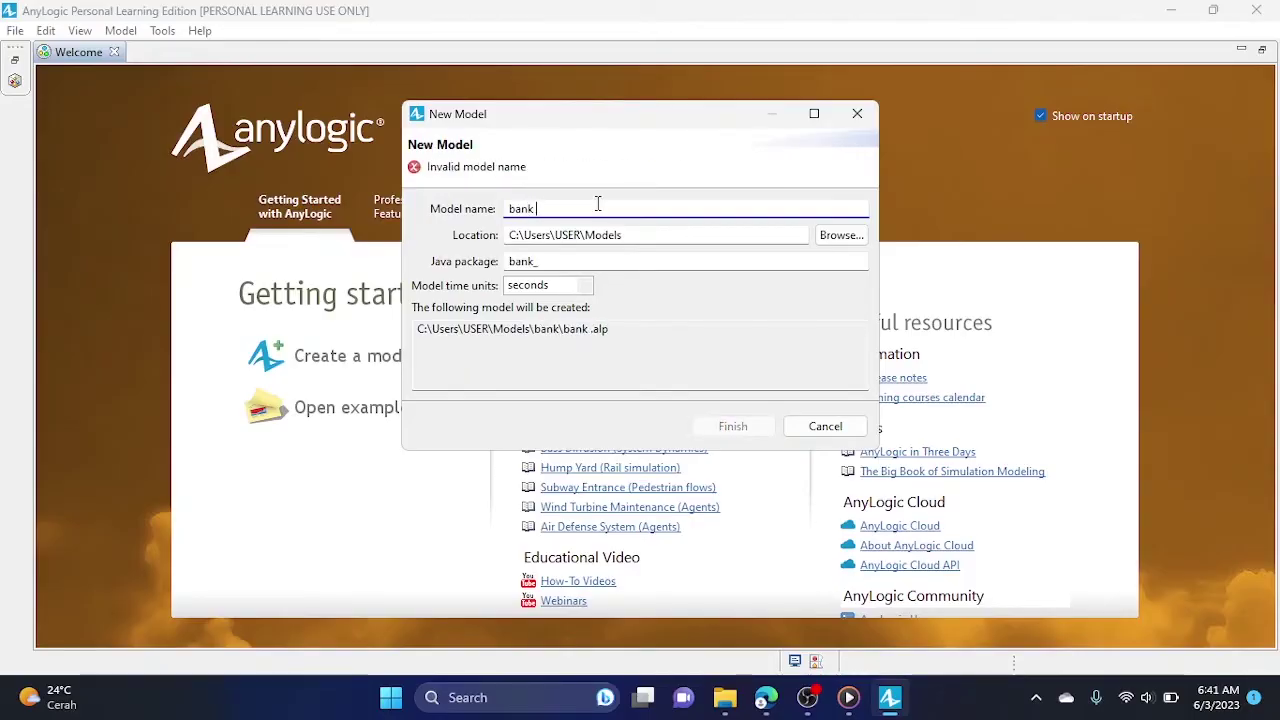
pyautogui.write('if')
pyautogui.press('BackSpace')
pyautogui.press('BackSpace')
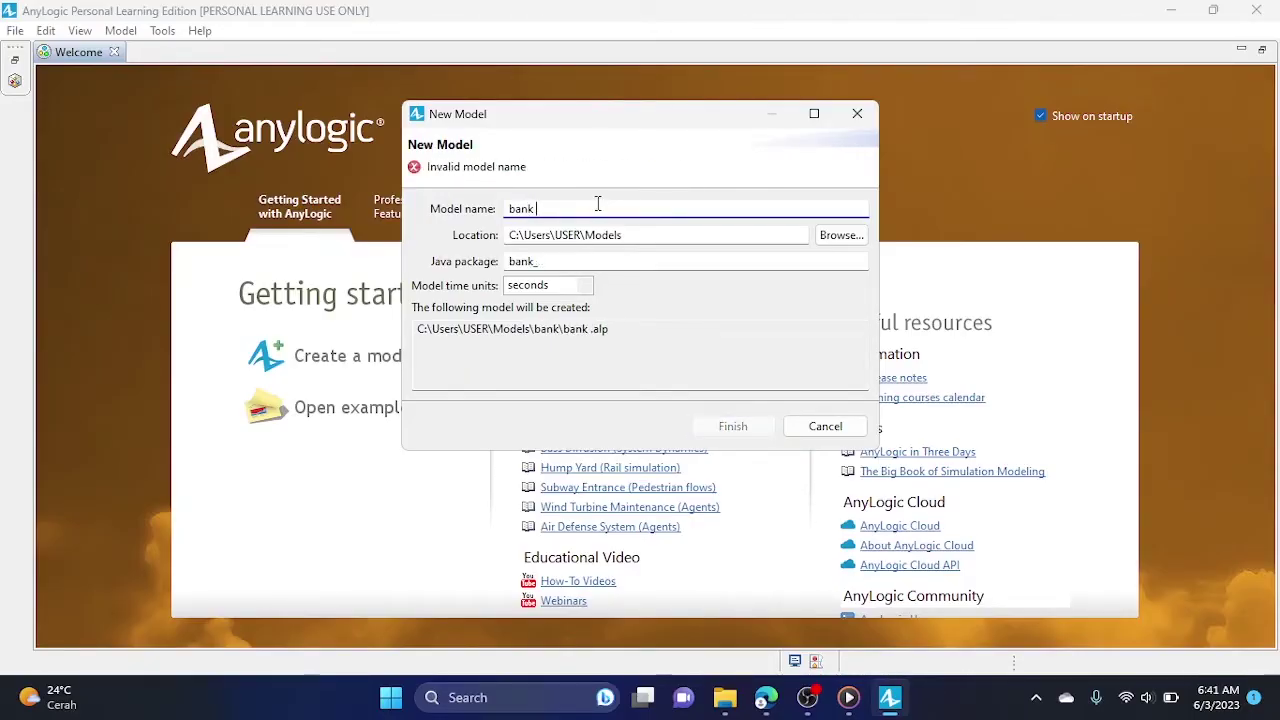
pyautogui.write('offi')
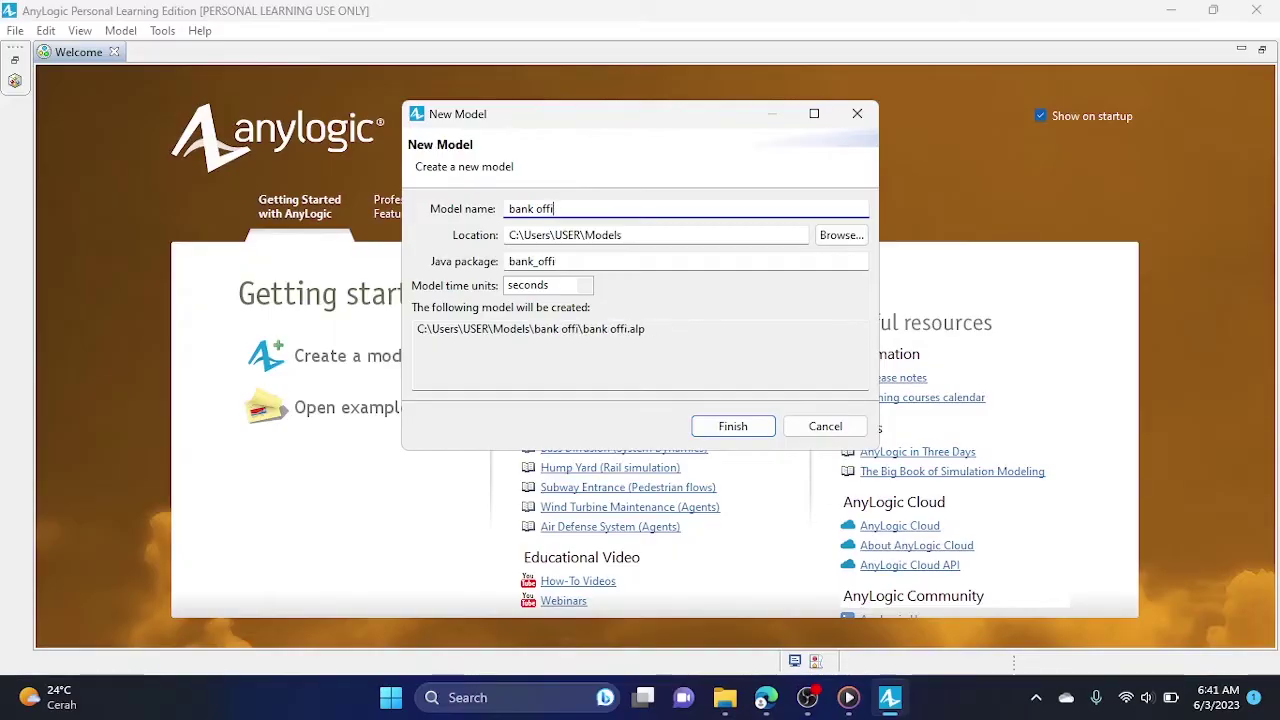
pyautogui.write('ce')
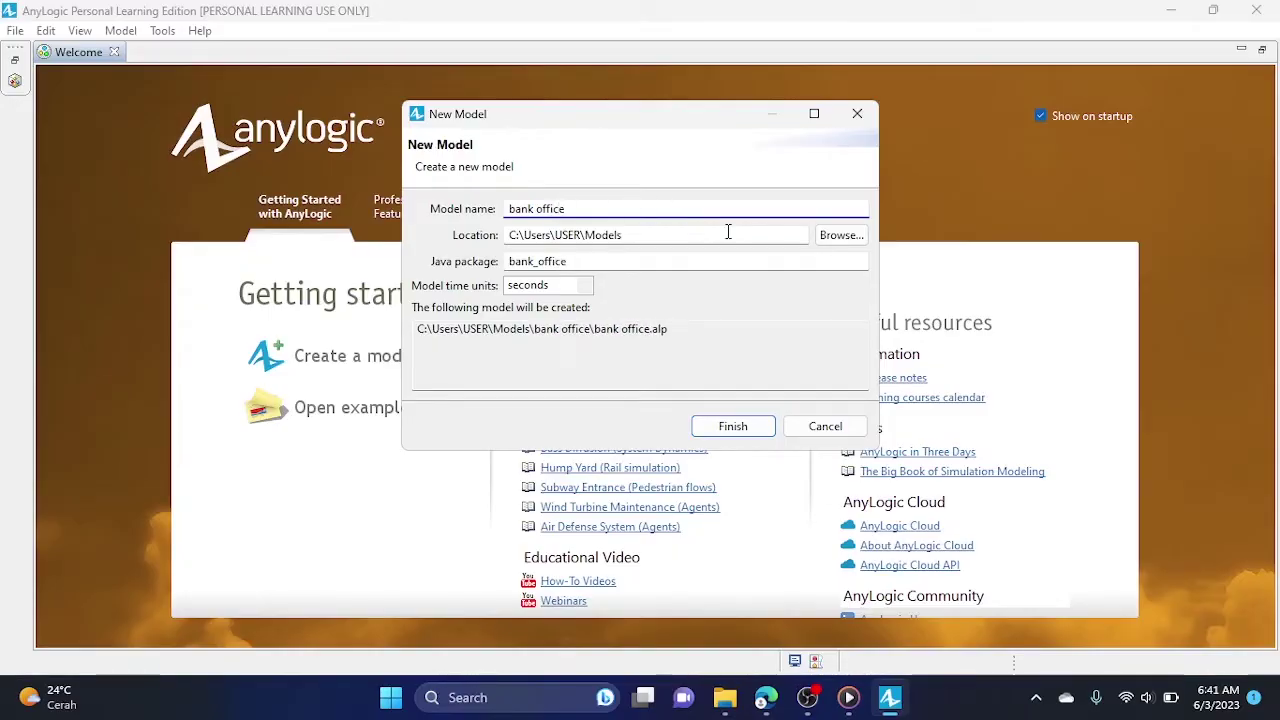
# Set the model's location to D:\Simulasi 2023 and create the model.
pyautogui.click(844, 242)
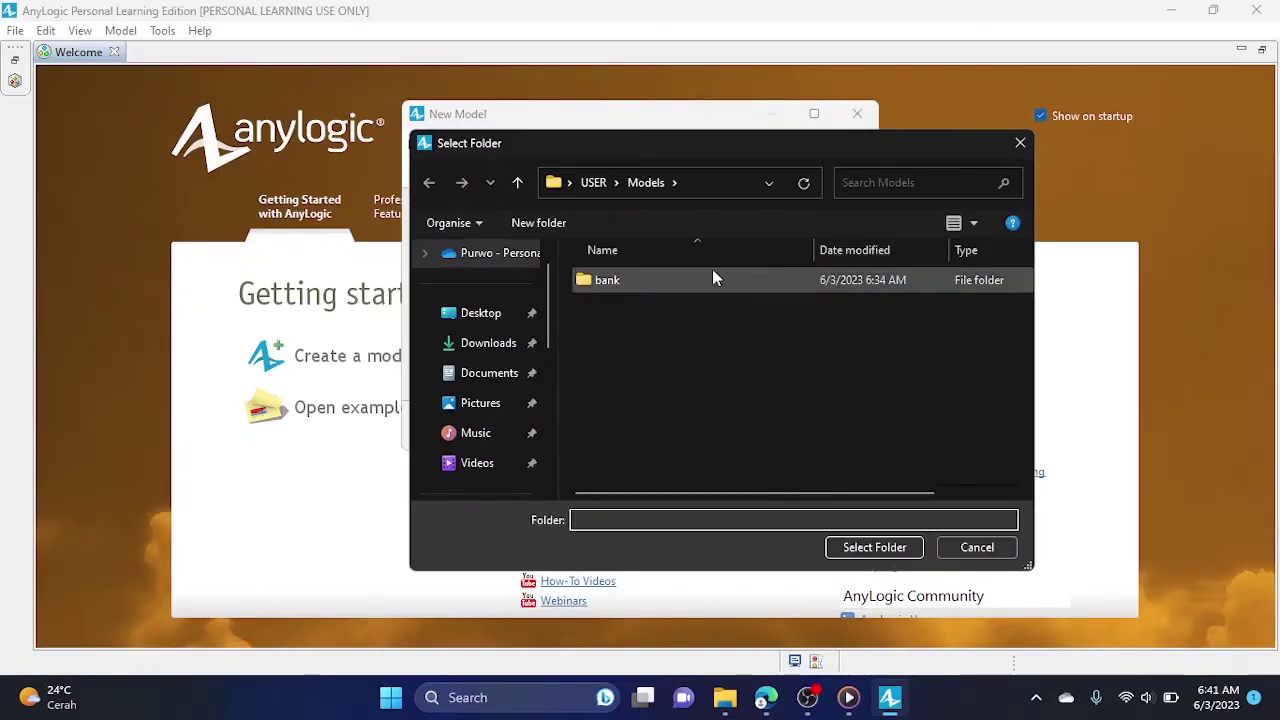
pyautogui.scroll(-5, 500, 371)
pyautogui.click(500, 373)
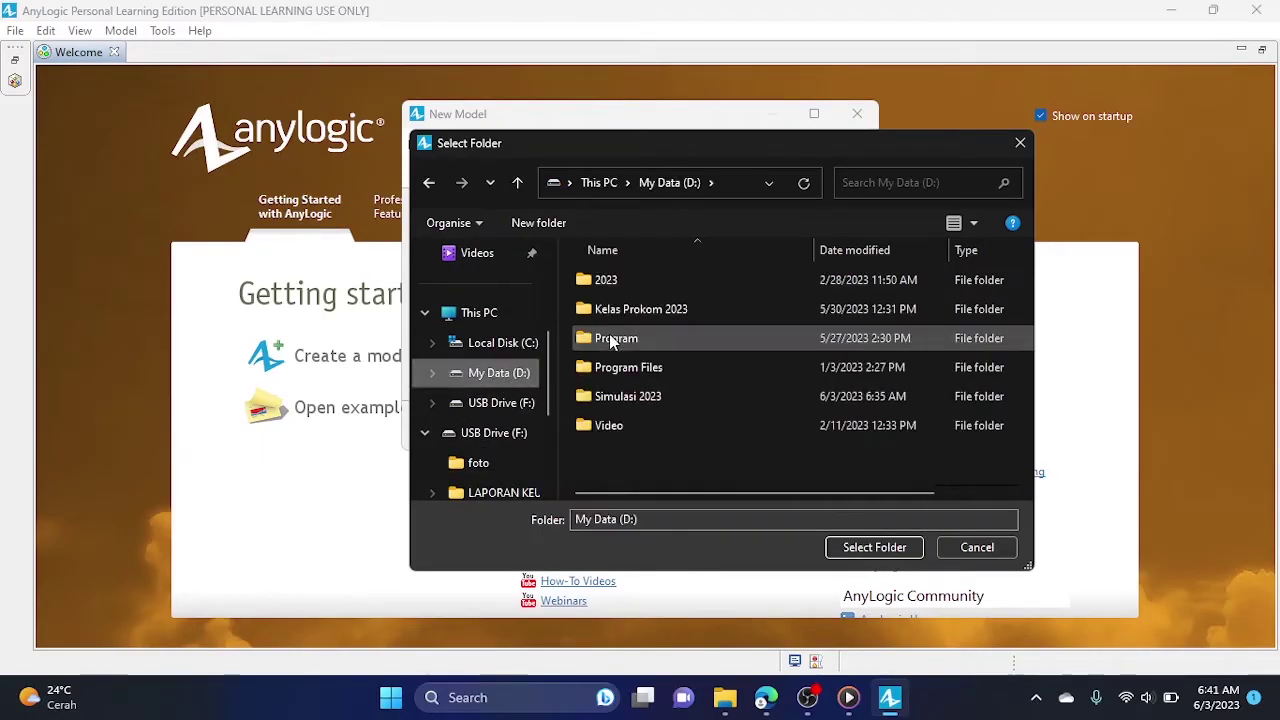
pyautogui.doubleClick(629, 393)
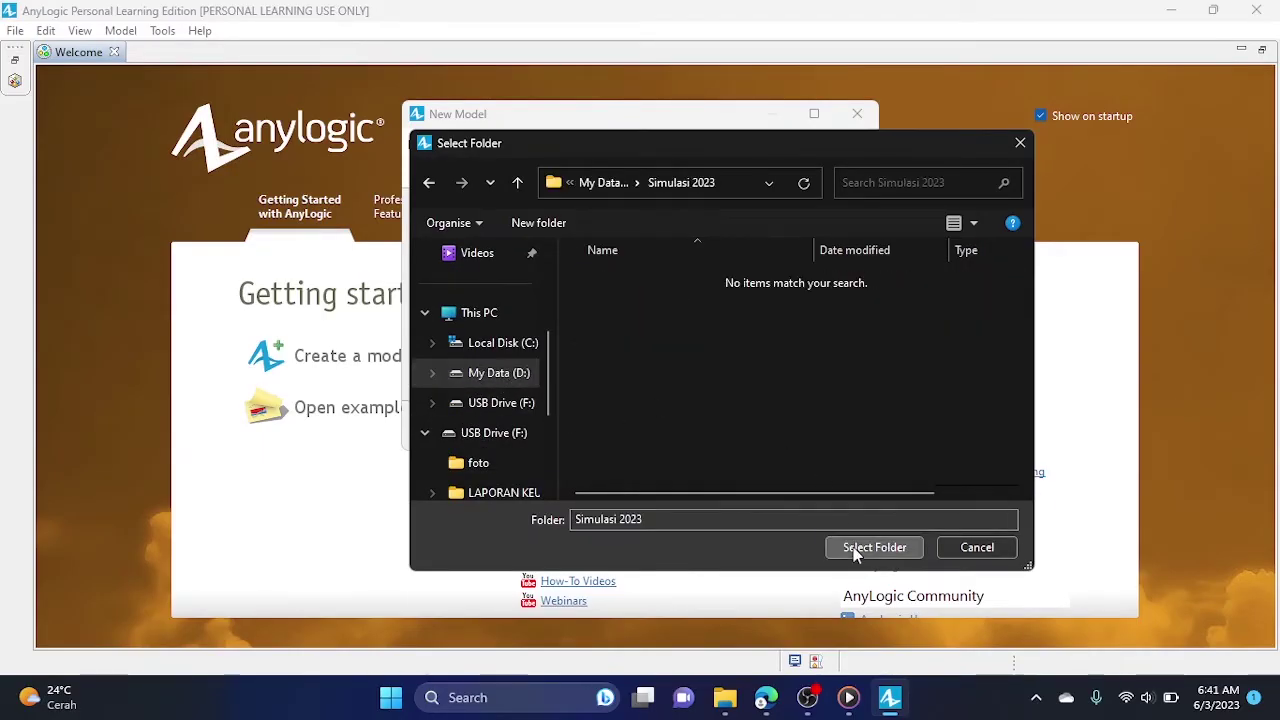
pyautogui.click(849, 549)
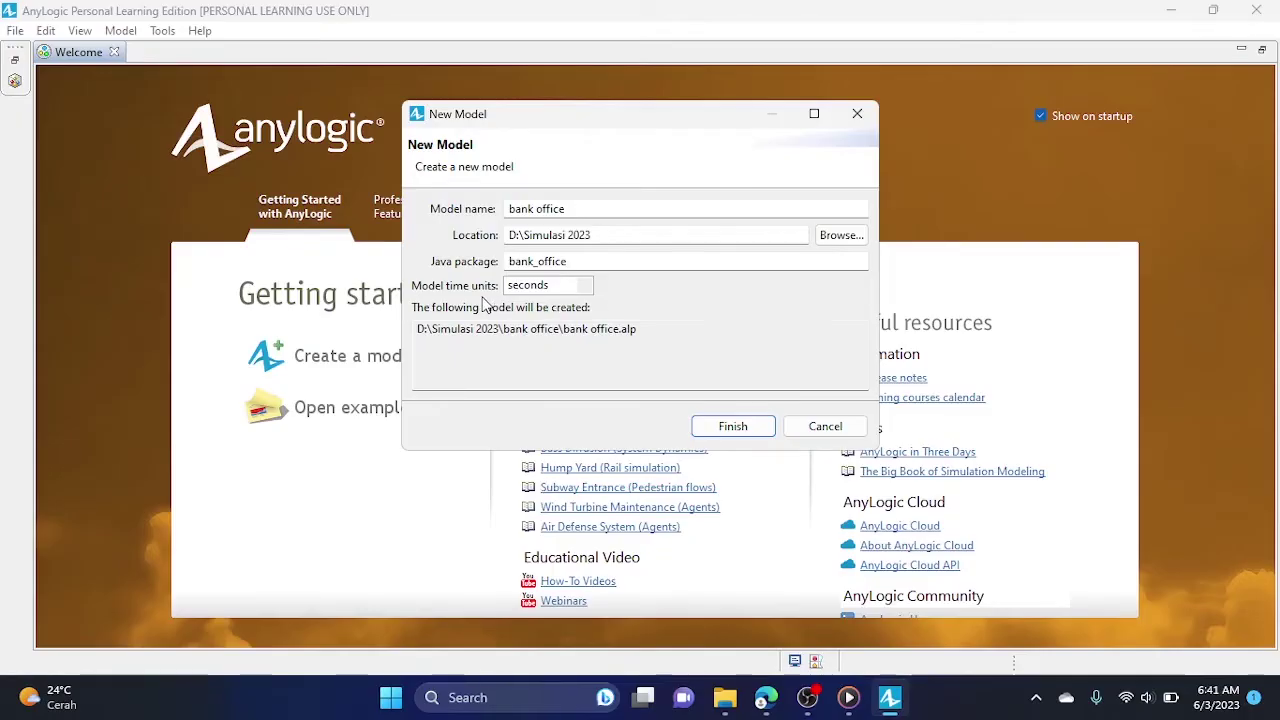
pyautogui.click(733, 426)
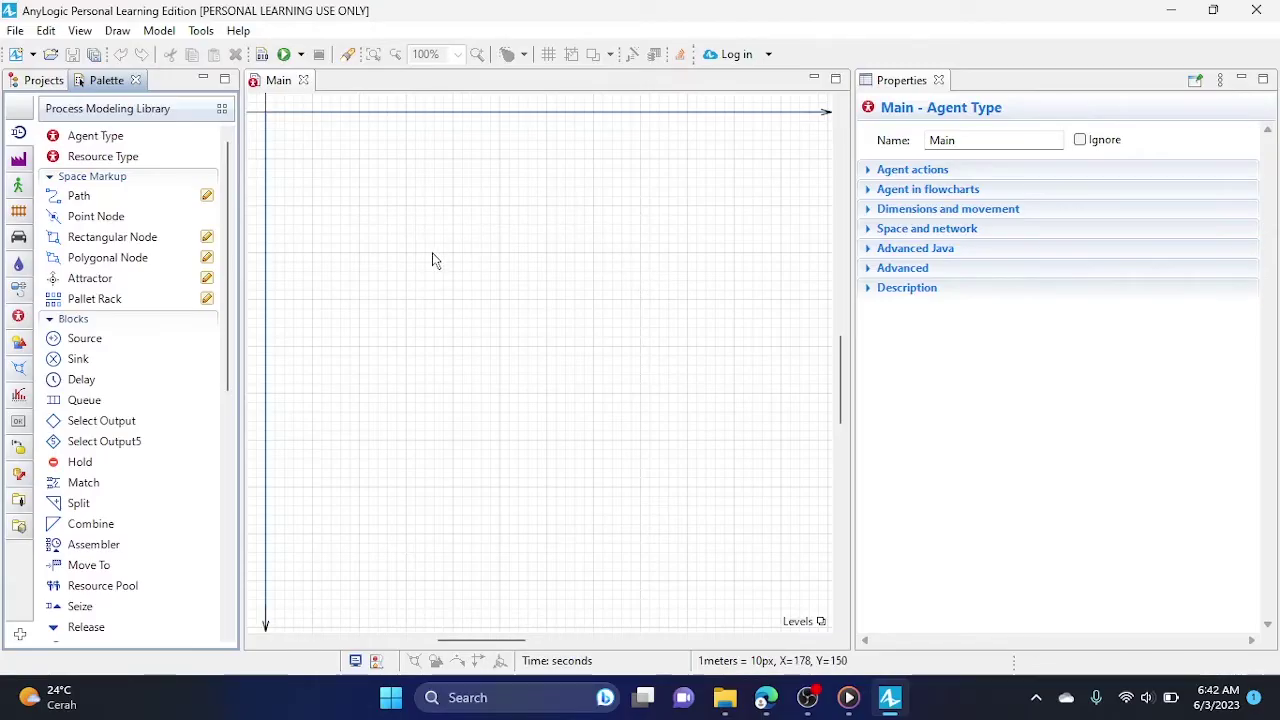
# Examine the bank office project tree and the available palette libraries, including Road Traffic Library and Analysis.
pyautogui.click(30, 84)
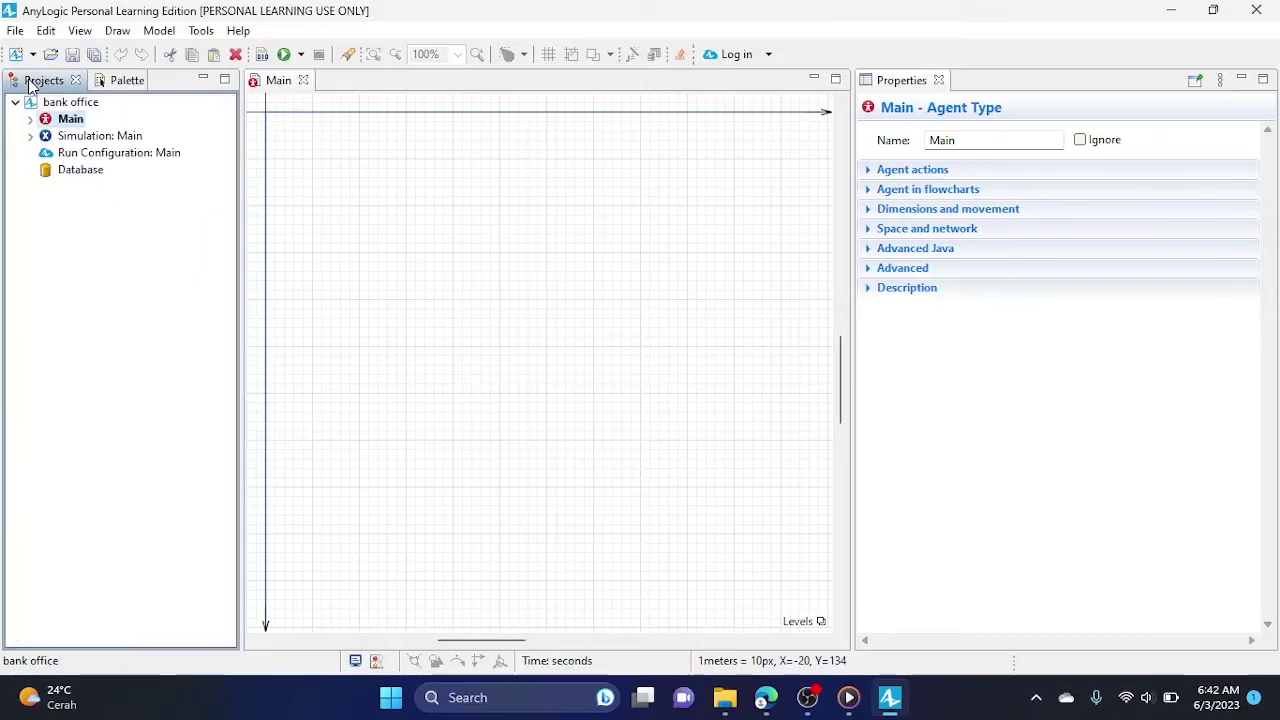
pyautogui.click(122, 82)
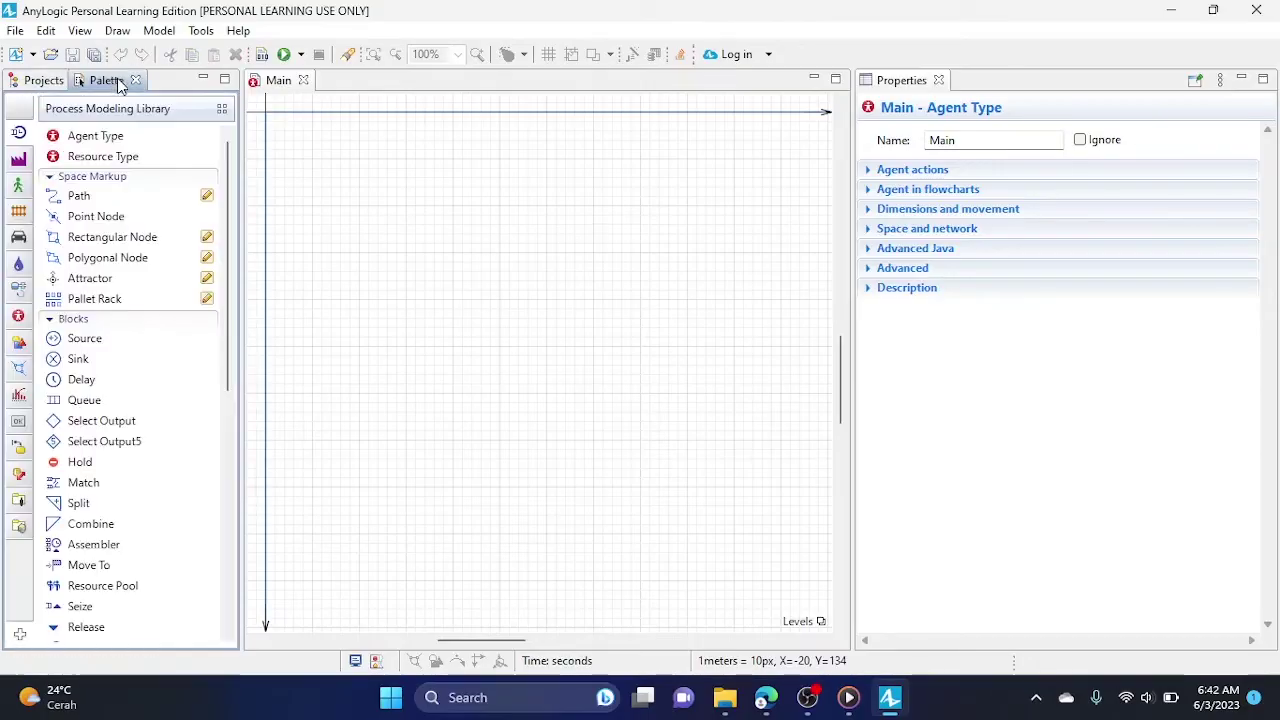
pyautogui.click(35, 84)
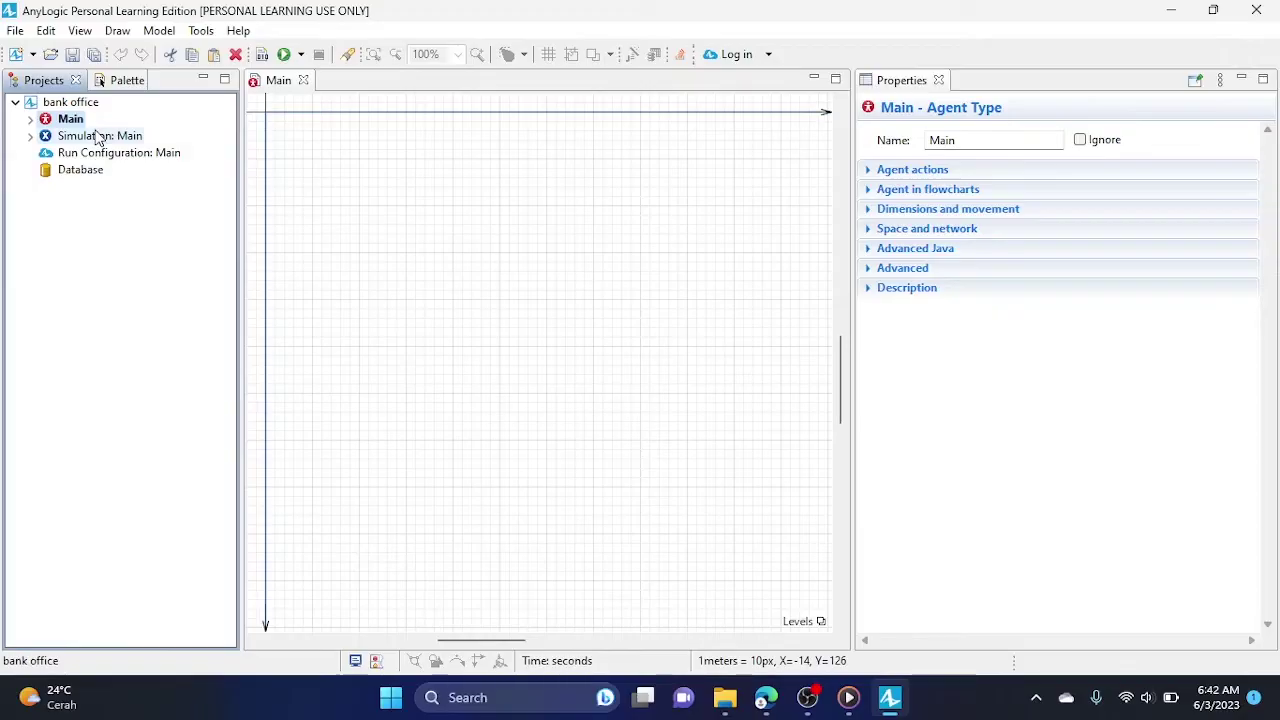
pyautogui.click(127, 81)
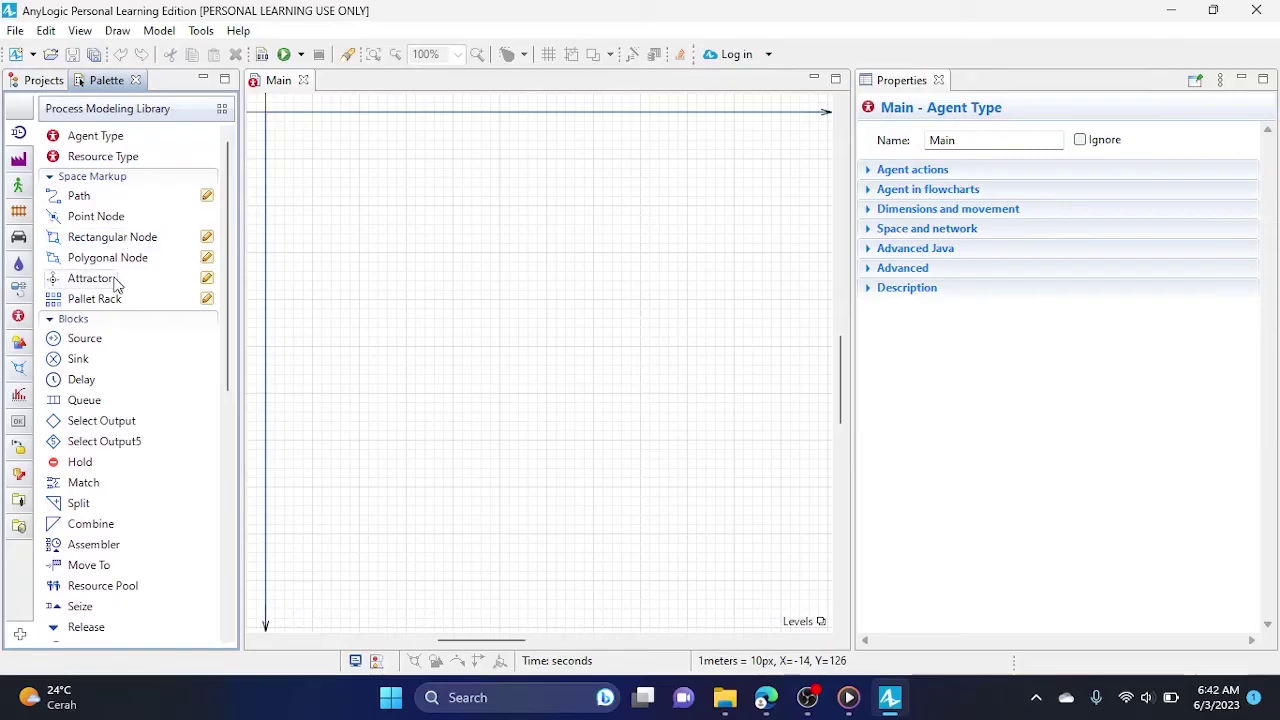
pyautogui.moveTo(114, 284)
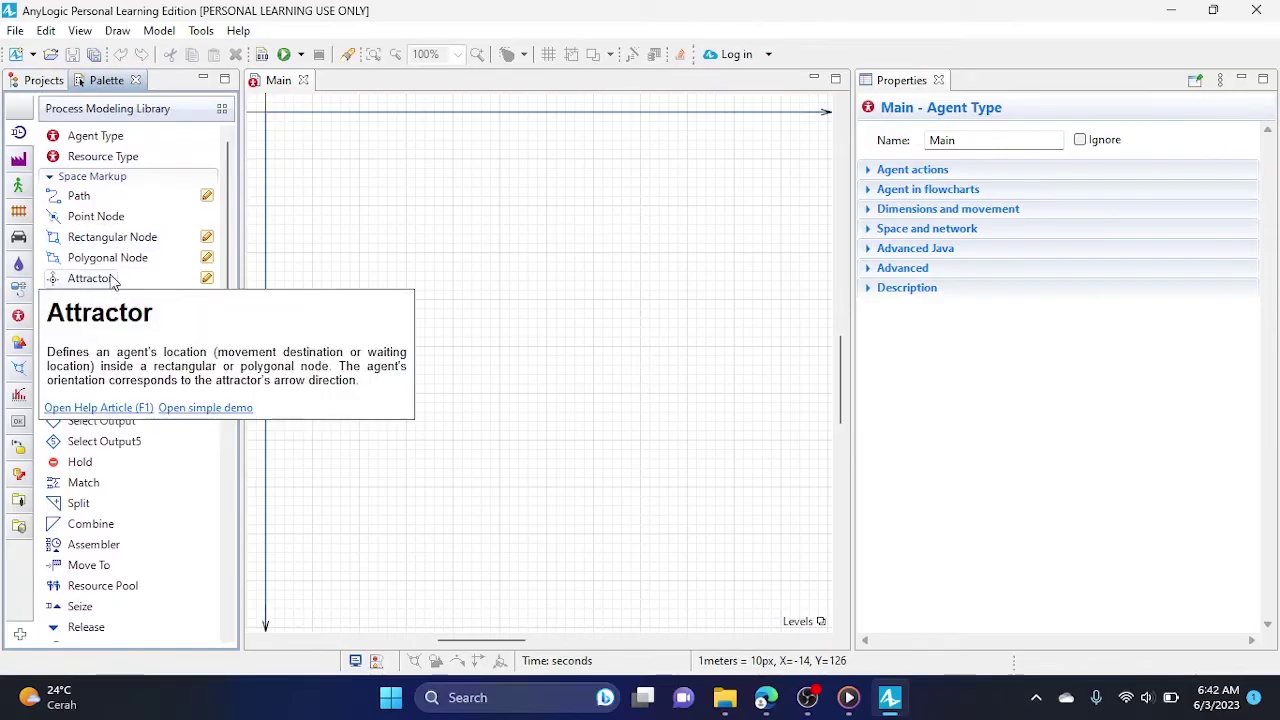
pyautogui.moveTo(87, 249)
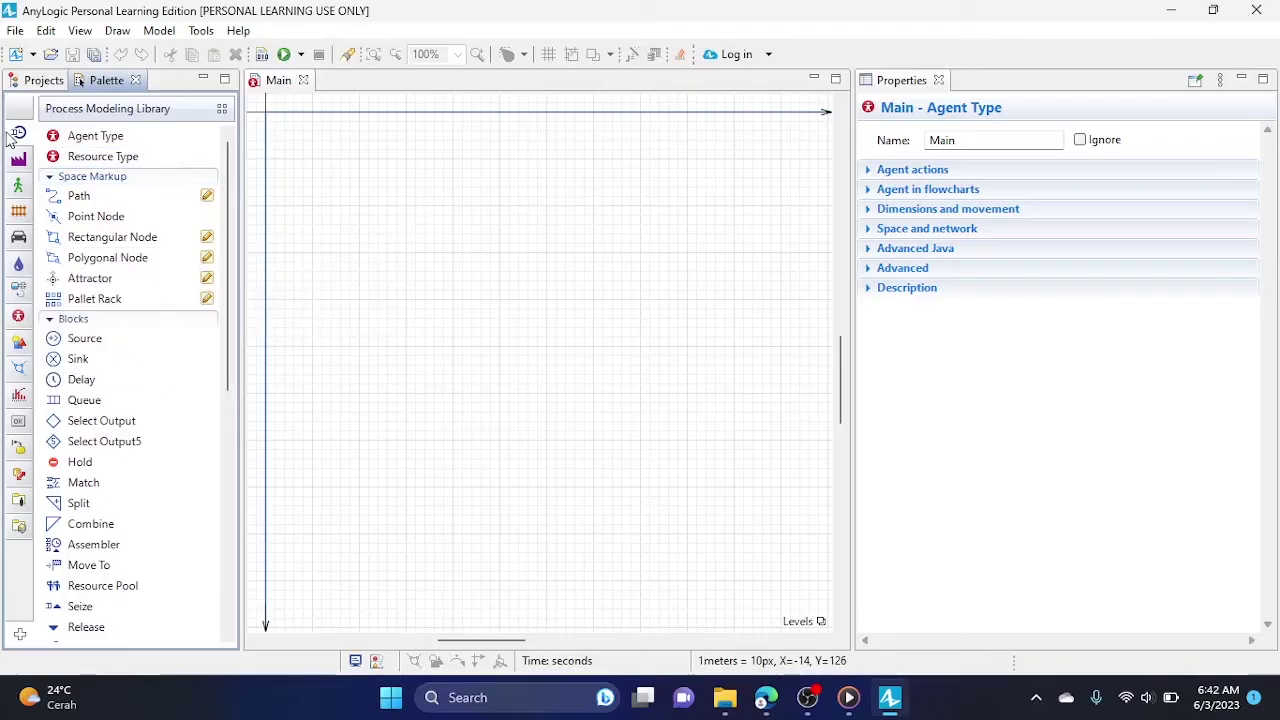
pyautogui.moveTo(17, 137)
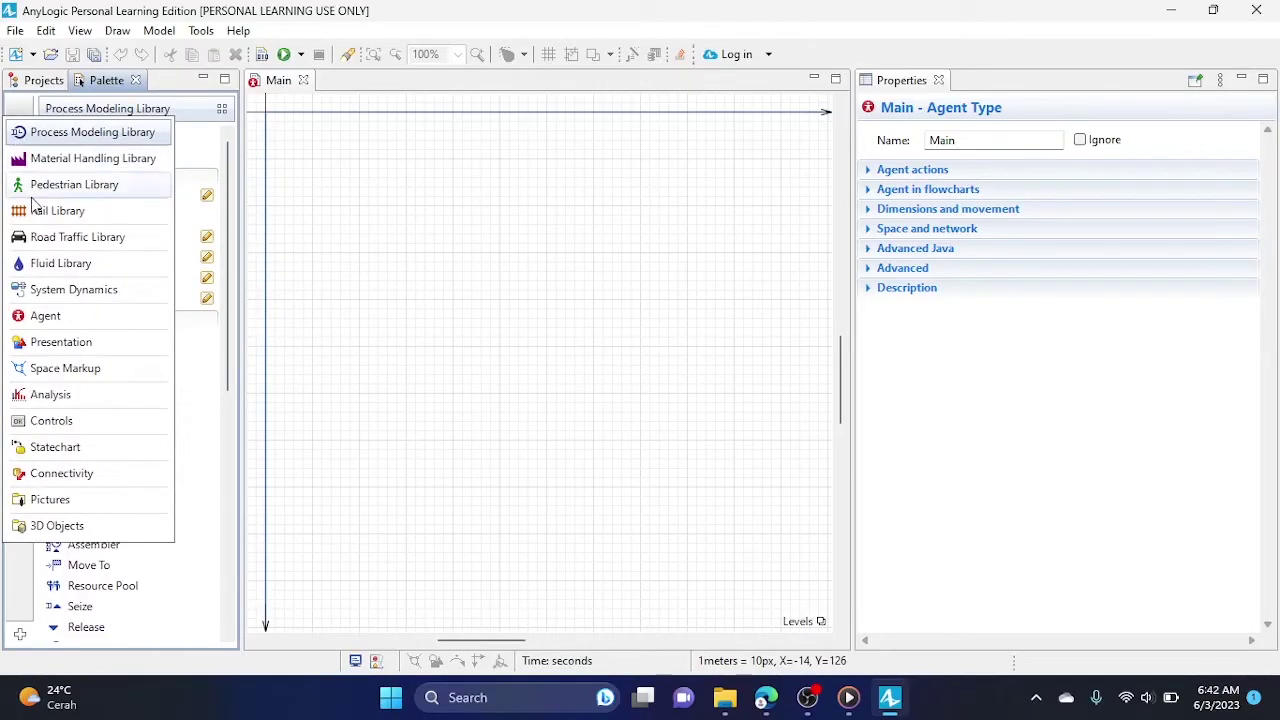
pyautogui.click(43, 240)
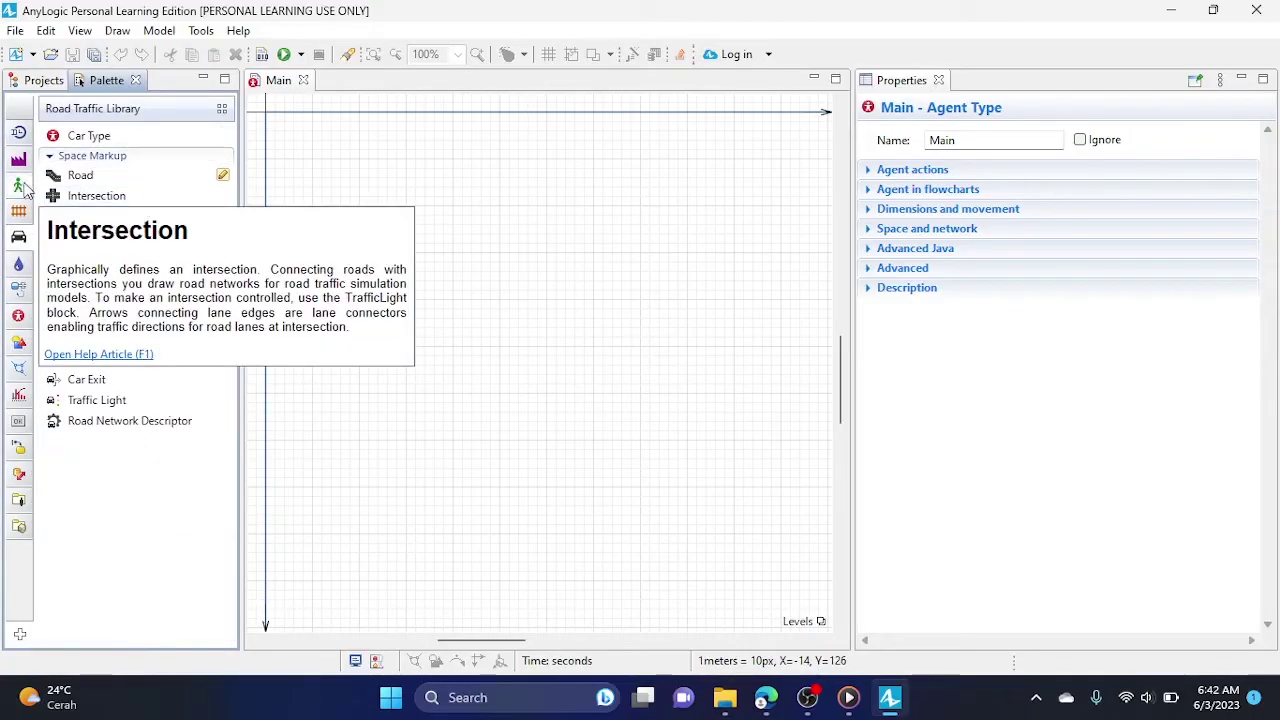
pyautogui.click(18, 394)
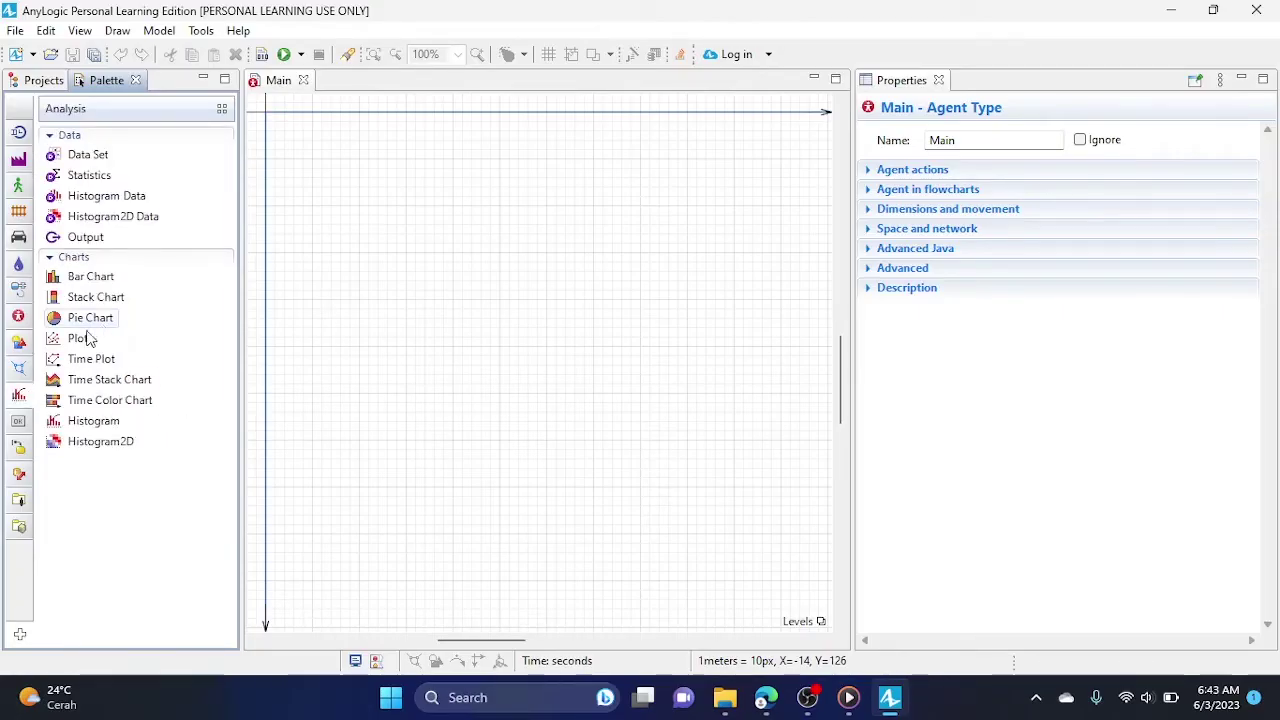
# Place a Source block from the Process Modeling Library near the origin of the Main diagram and inspect its properties.
pyautogui.click(19, 134)
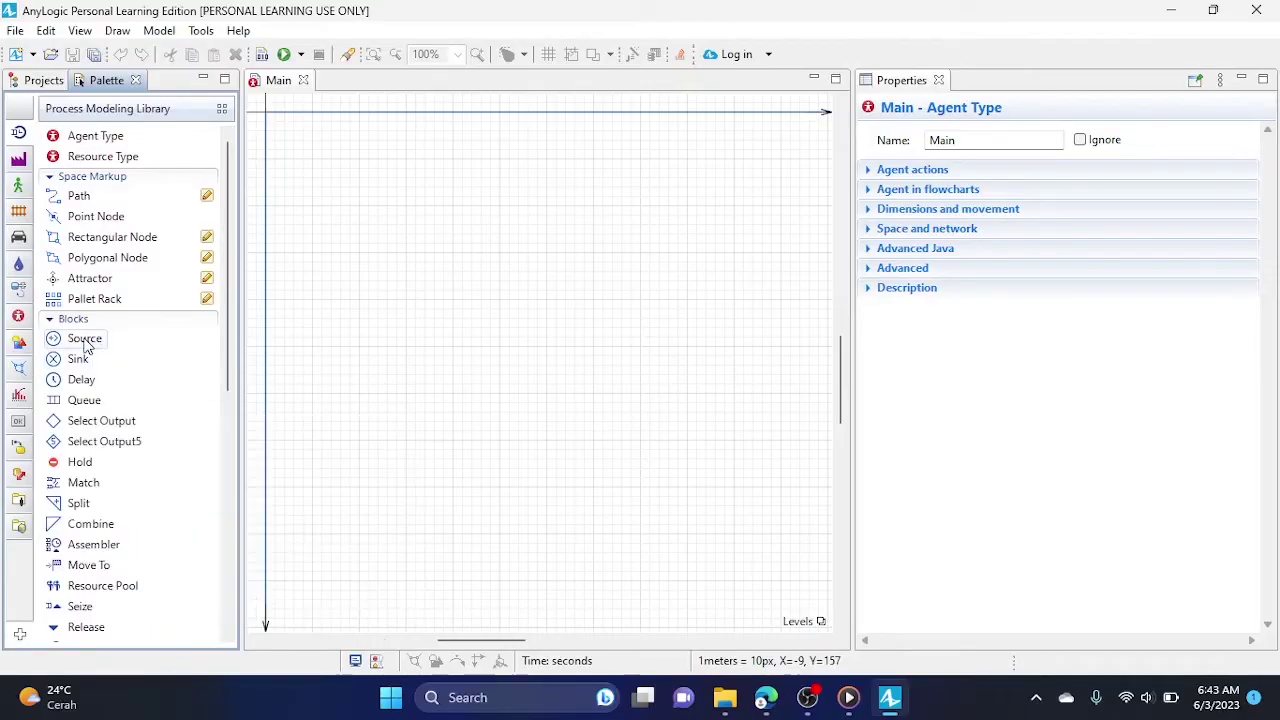
pyautogui.moveTo(85, 343)
pyautogui.moveTo(85, 343); pyautogui.dragTo(387, 178)
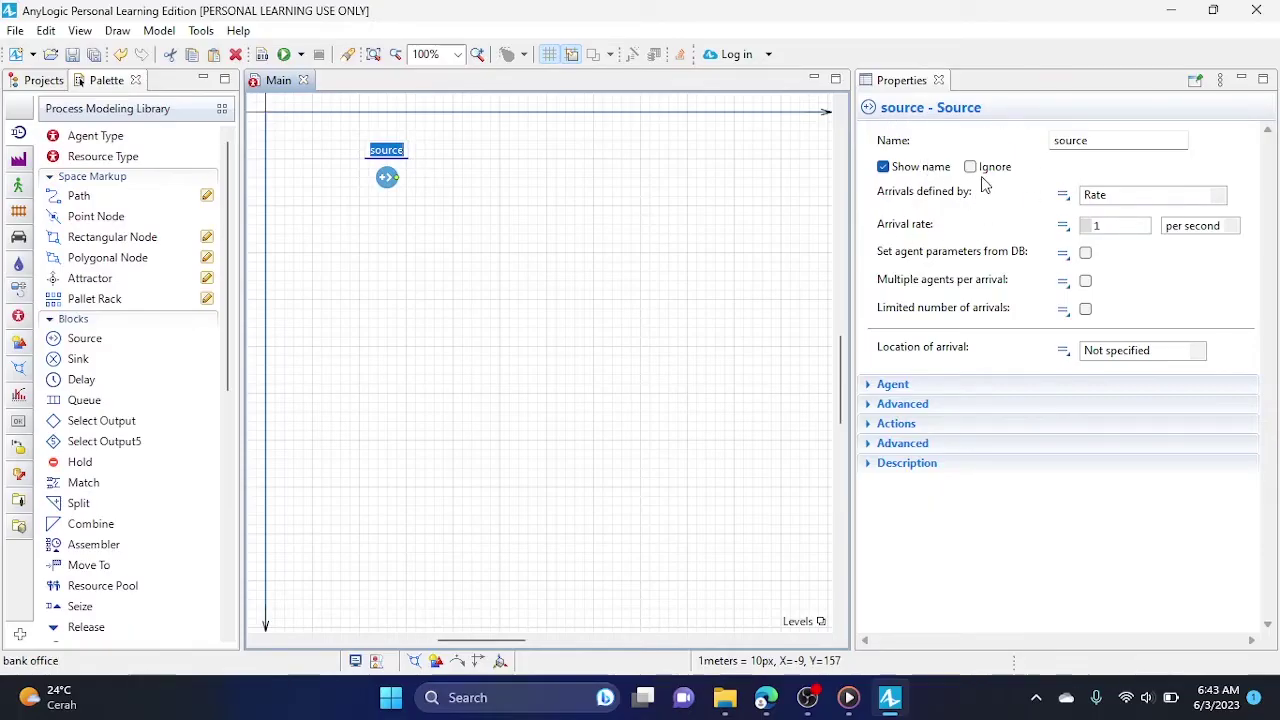
pyautogui.press('Return')
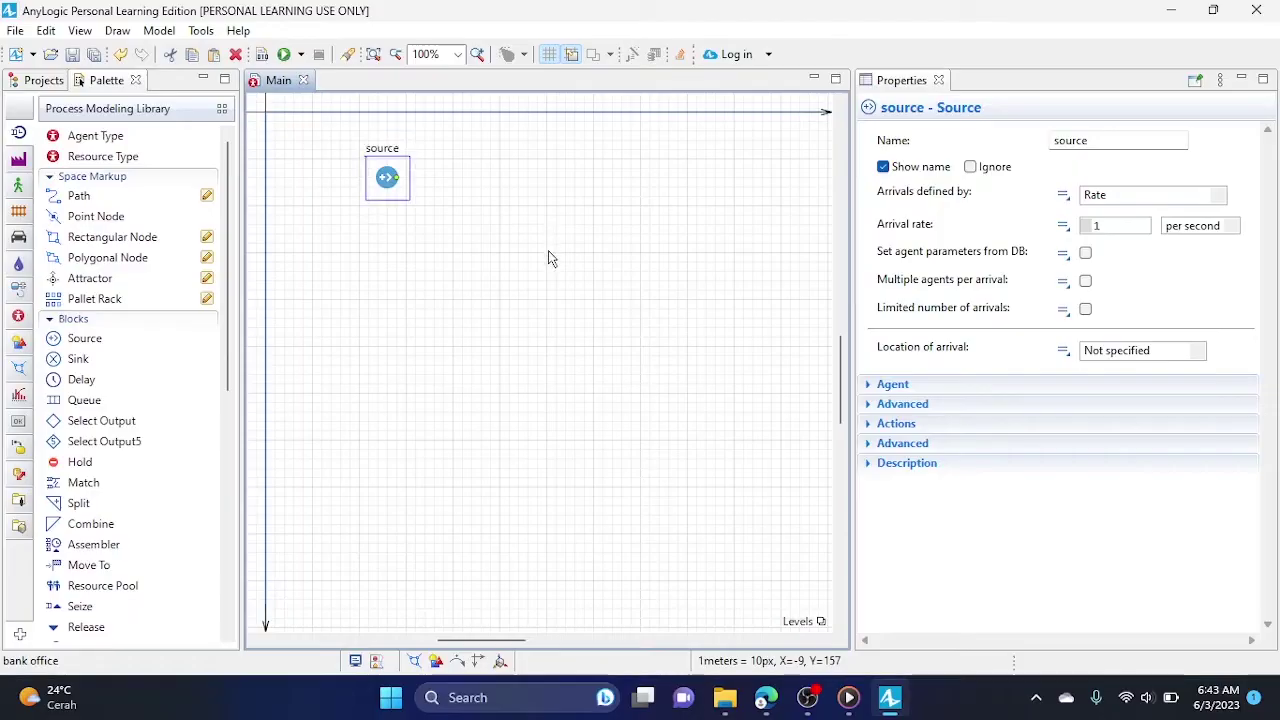
pyautogui.click(524, 196)
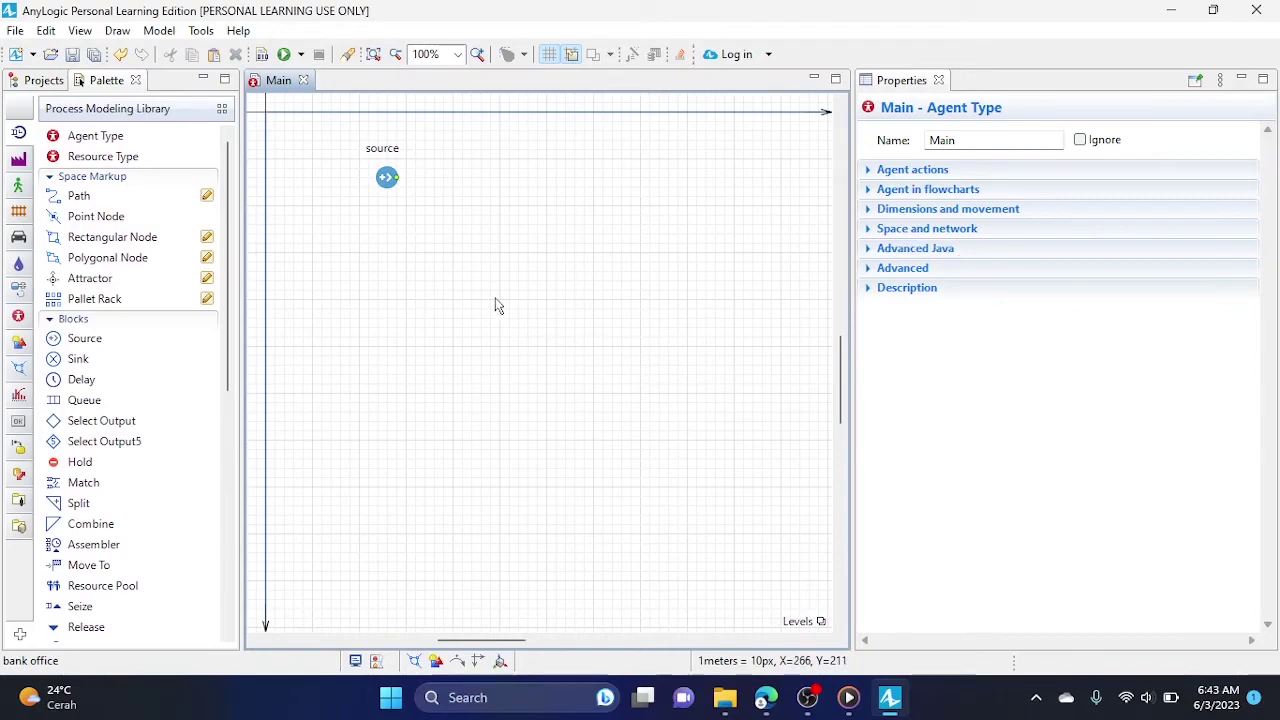
pyautogui.click(384, 187)
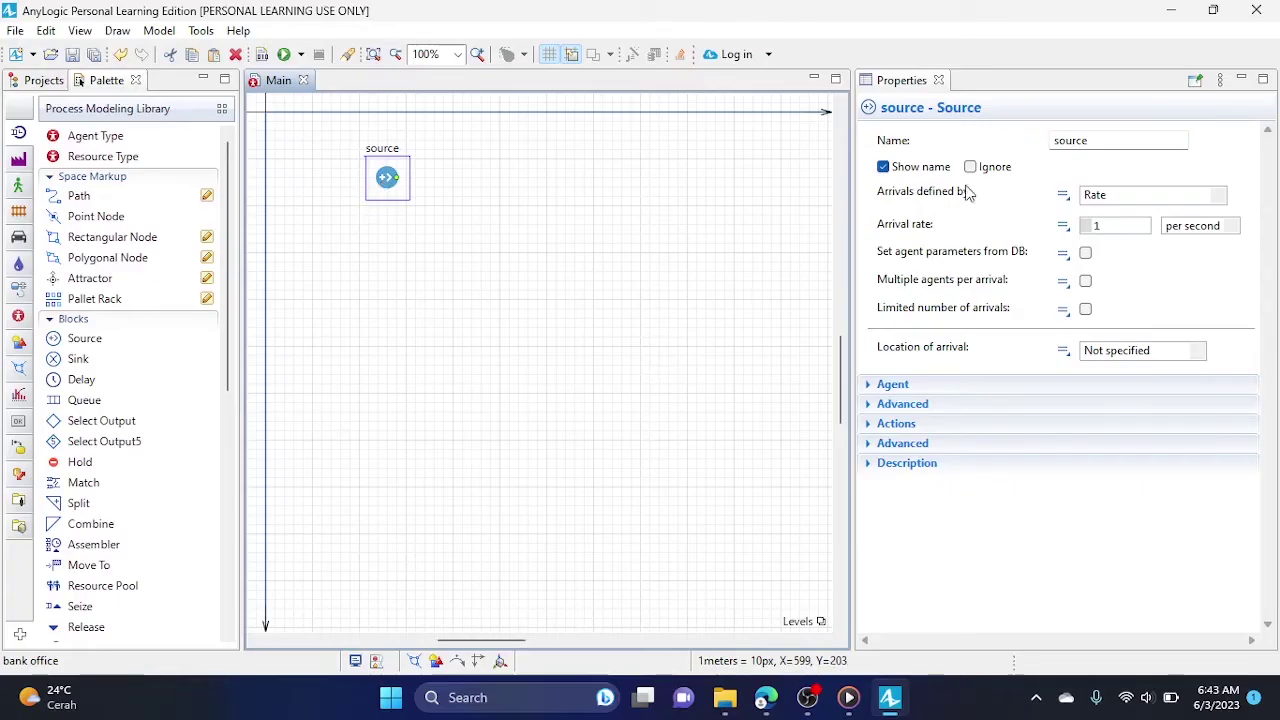
pyautogui.moveTo(988, 193)
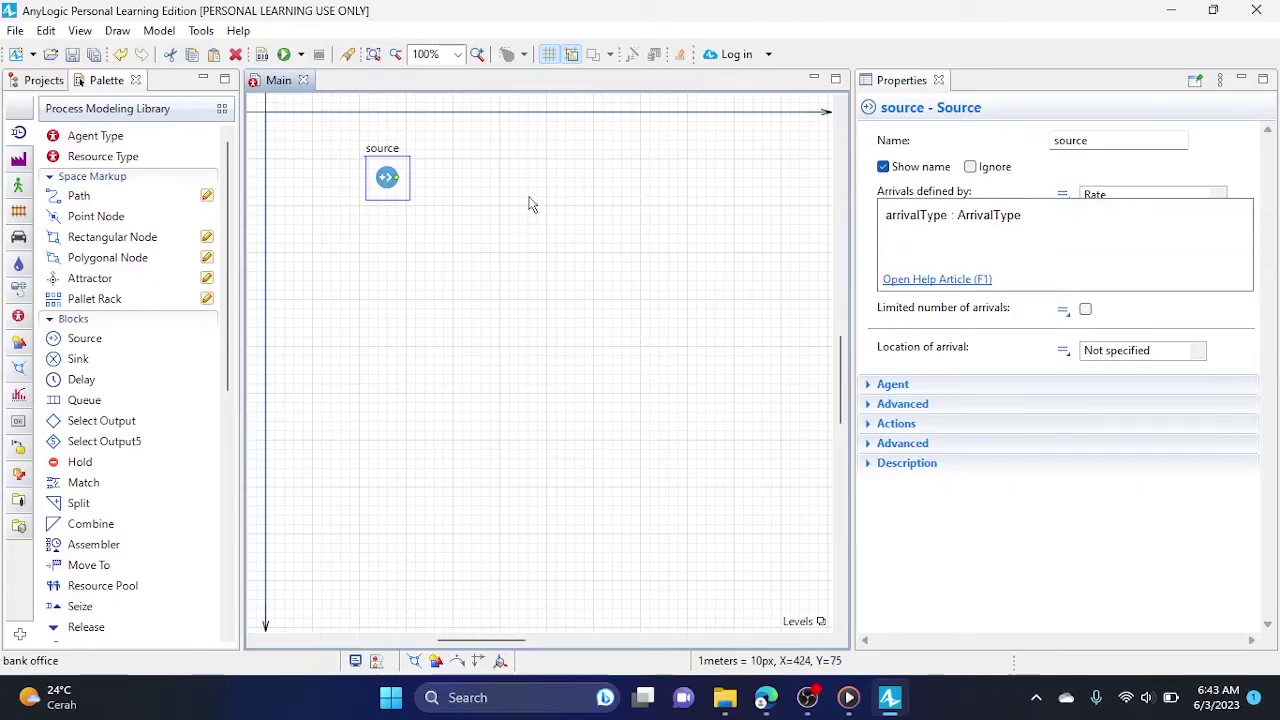
pyautogui.click(402, 193)
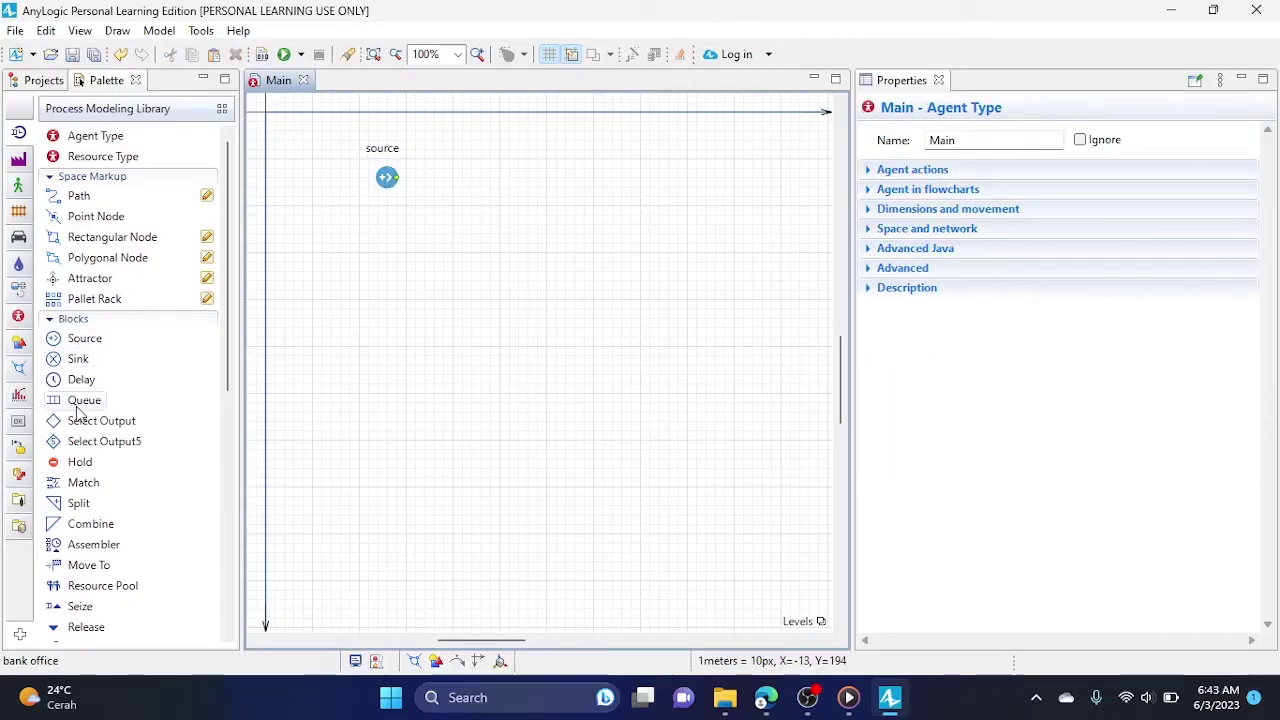
# Extend the flowchart from the source with Queue, Delay and Sink blocks, connected in that order in one row.
pyautogui.moveTo(80, 402); pyautogui.dragTo(483, 177)
pyautogui.click(462, 172)
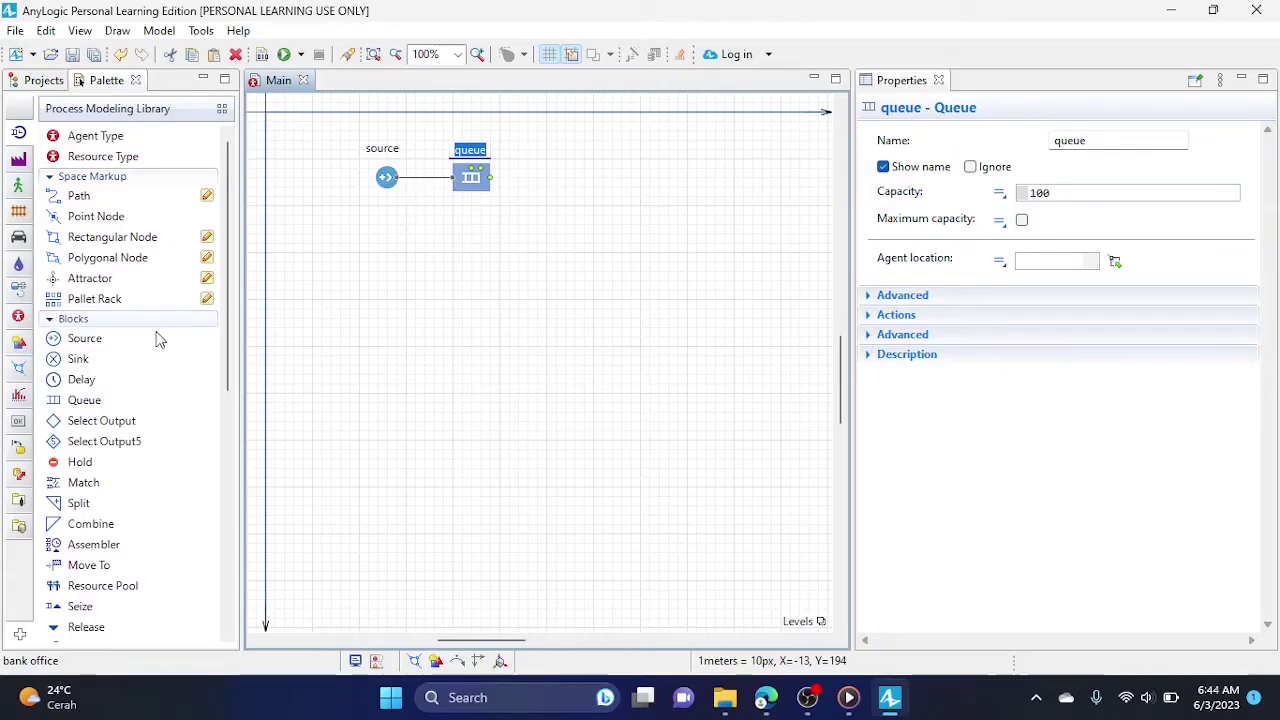
pyautogui.moveTo(88, 385); pyautogui.dragTo(586, 182)
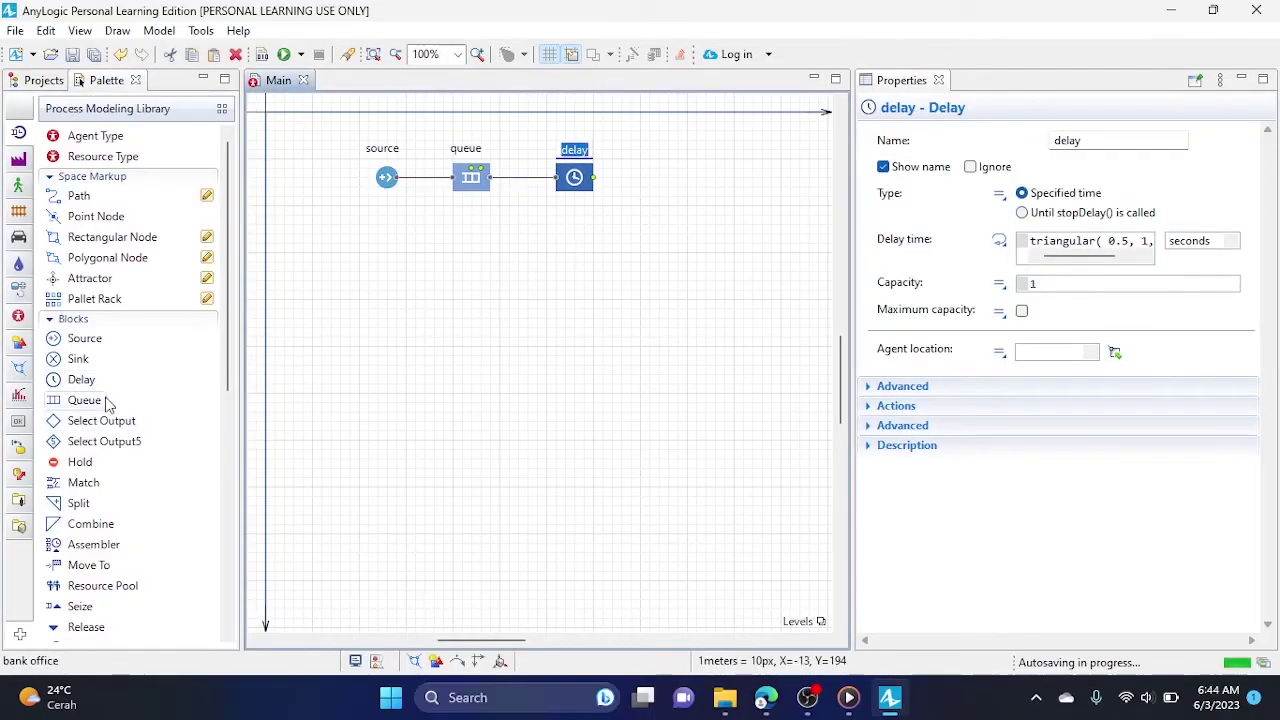
pyautogui.moveTo(75, 362); pyautogui.dragTo(679, 192)
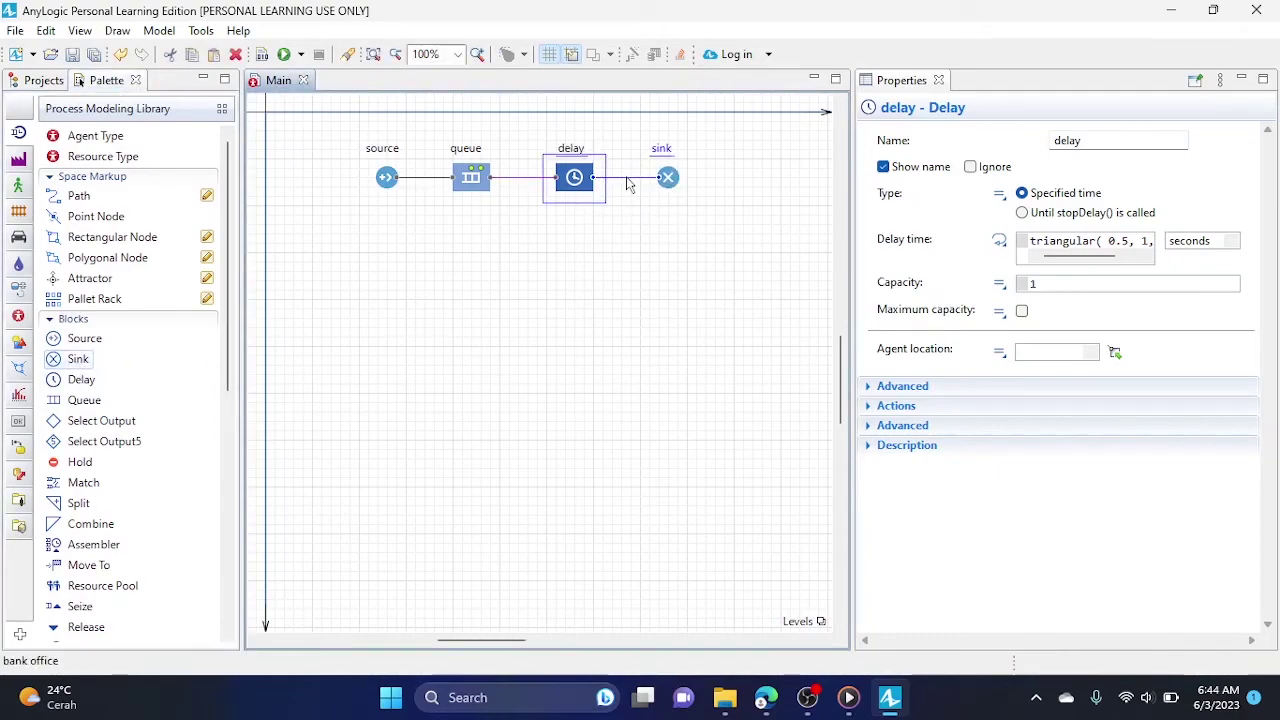
# Move the source block farther away from the queue, to about X=60, Y=60, keeping it in the same row.
pyautogui.click(384, 184)
pyautogui.moveTo(383, 185); pyautogui.dragTo(337, 184)
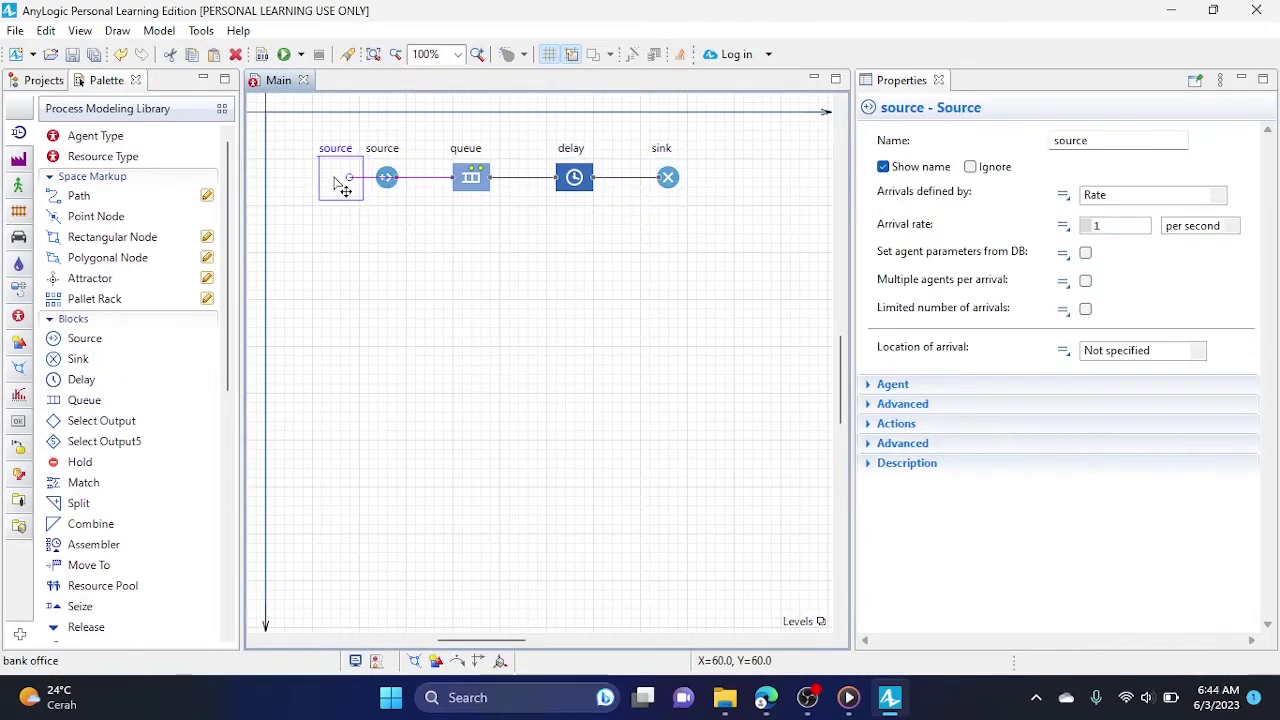
pyautogui.click(416, 253)
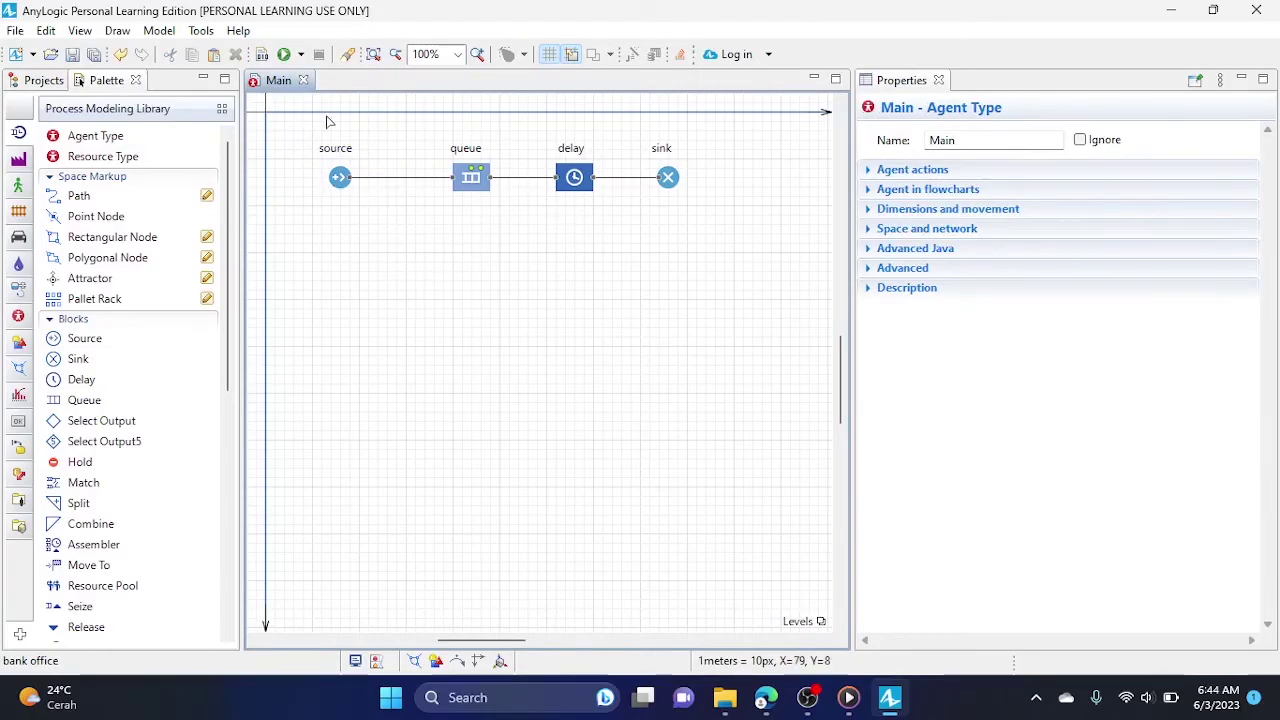
# Set the source block's arrival rate to 0.4 per minute.
pyautogui.click(341, 177)
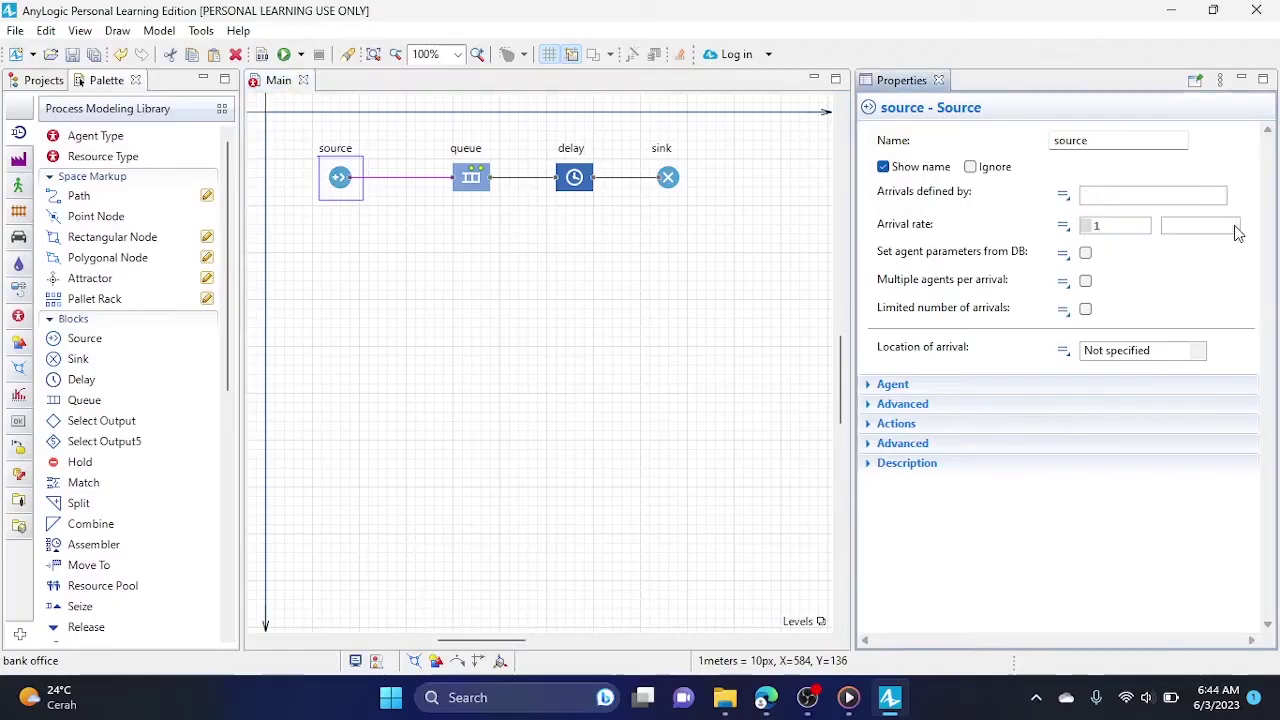
pyautogui.click(1235, 232)
pyautogui.click(1205, 283)
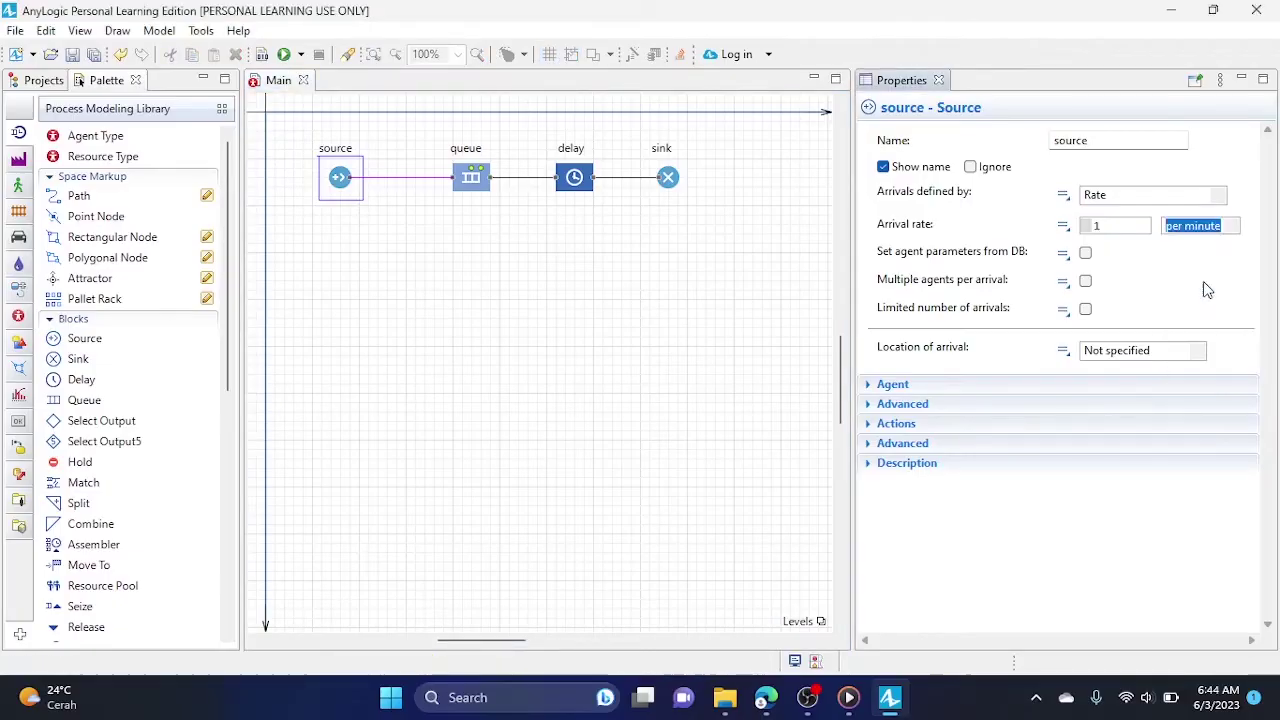
pyautogui.click(1124, 225)
pyautogui.moveTo(1124, 225); pyautogui.dragTo(1079, 230)
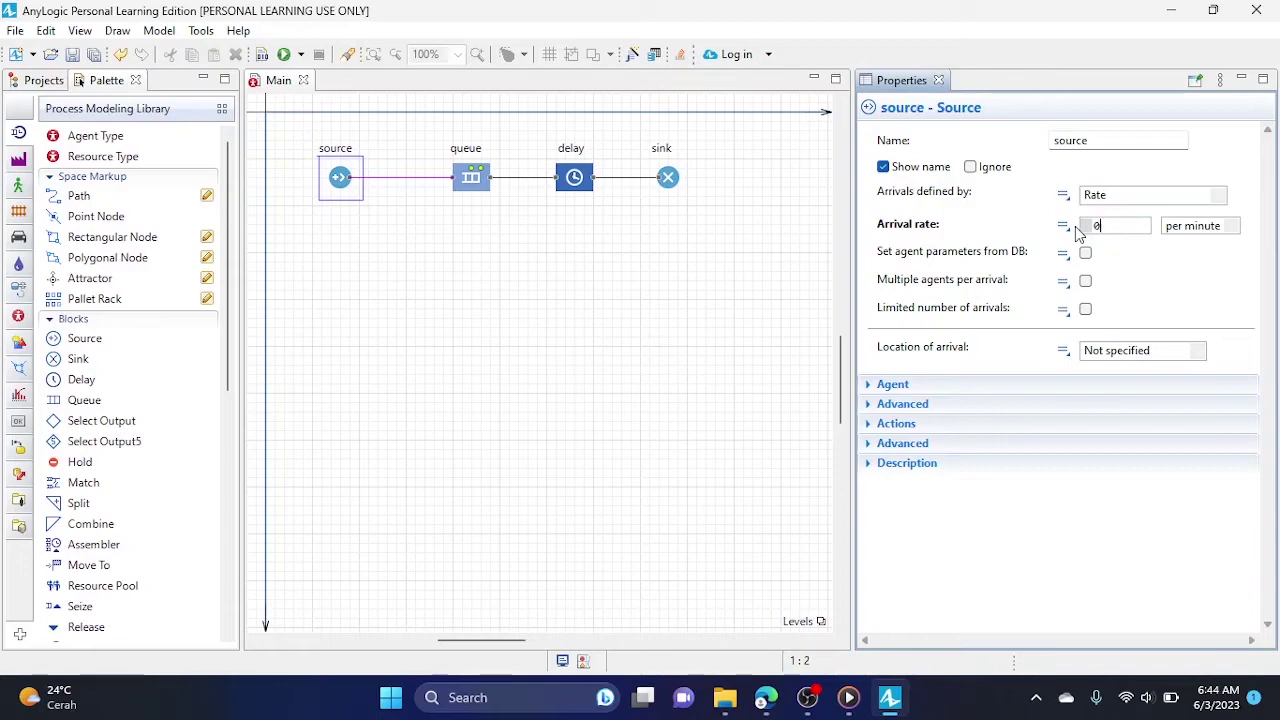
pyautogui.write('0.4')
pyautogui.click(744, 245)
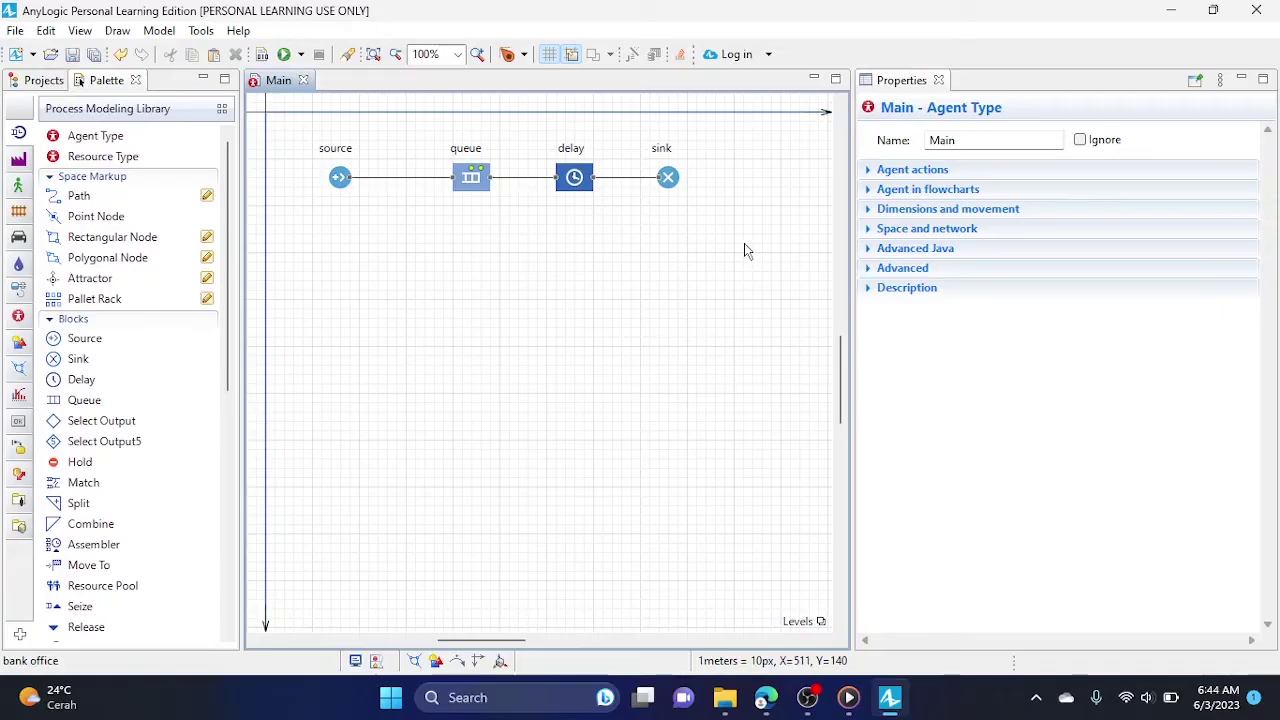
# Try defining the source's arrivals by interarrival time with a triangular distribution, and return the definition to Rate.
pyautogui.click(338, 179)
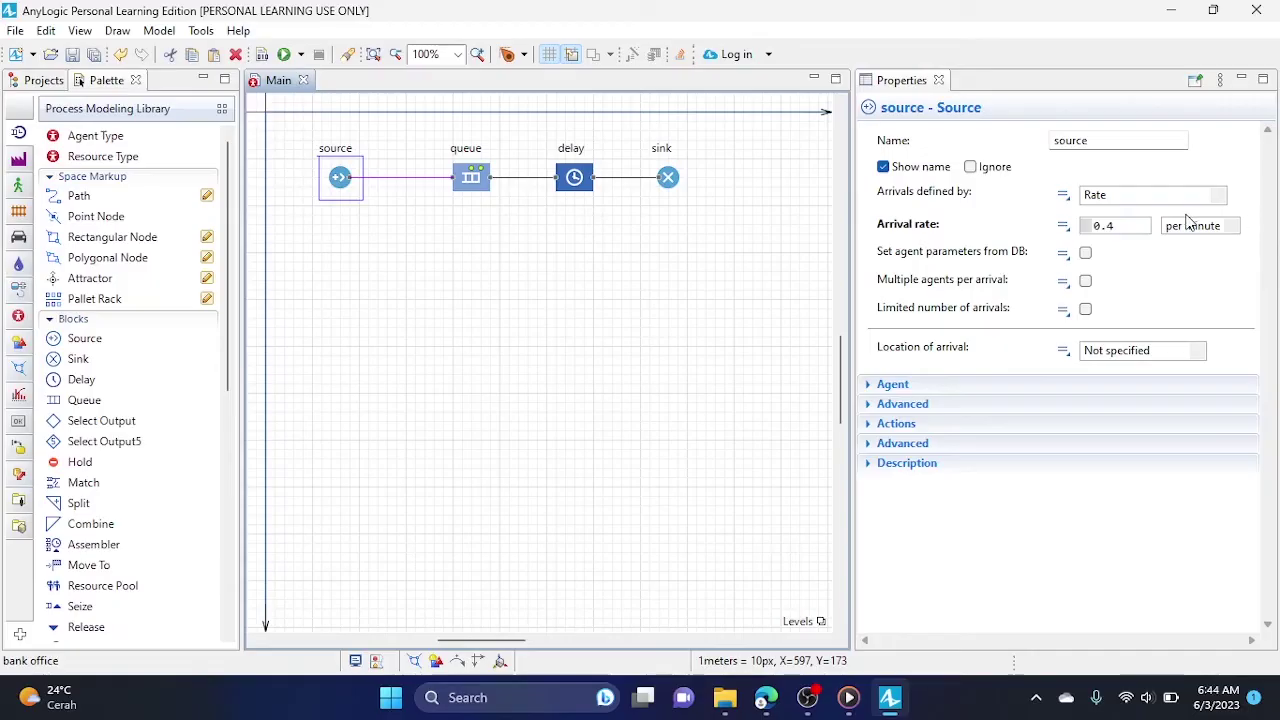
pyautogui.click(1220, 200)
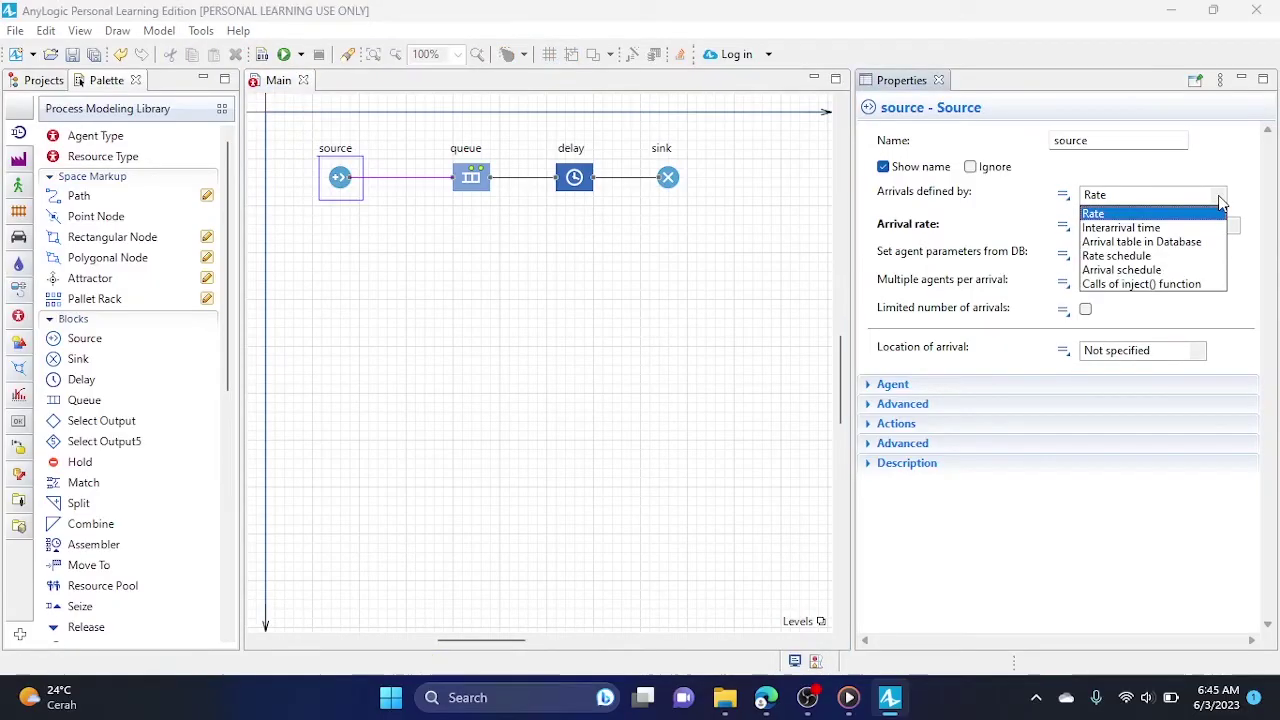
pyautogui.click(1175, 238)
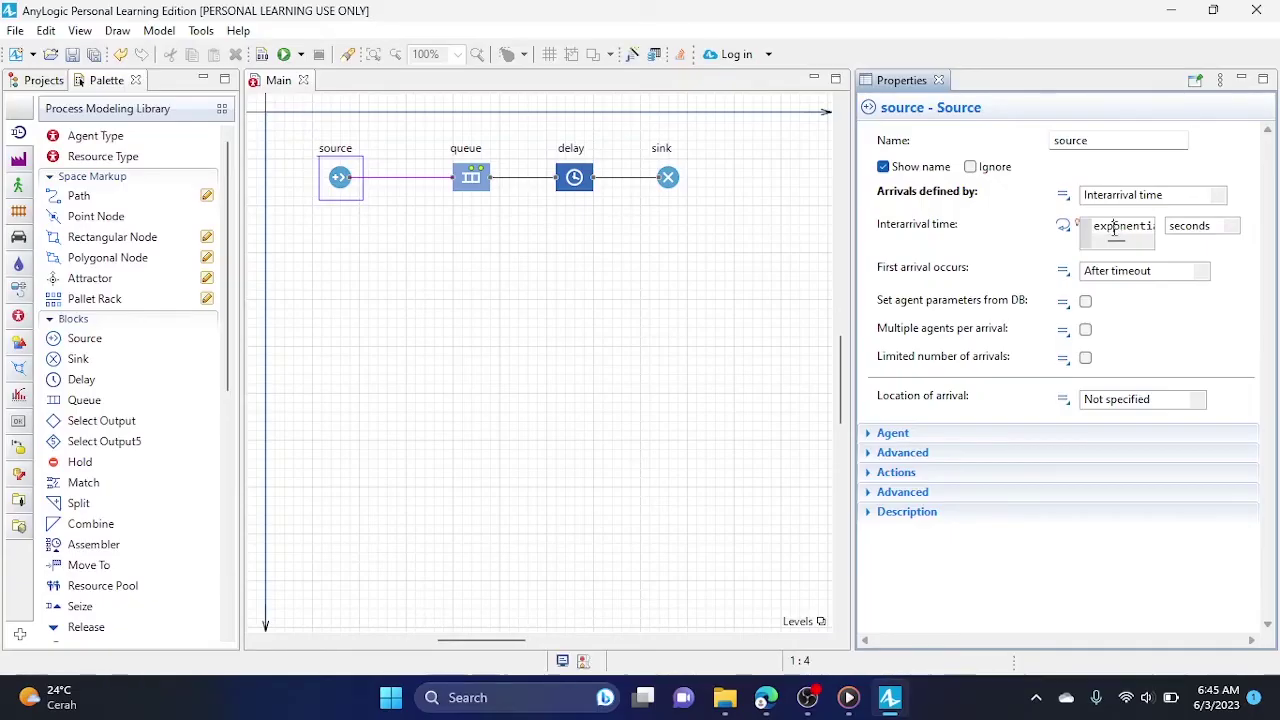
pyautogui.click(632, 54)
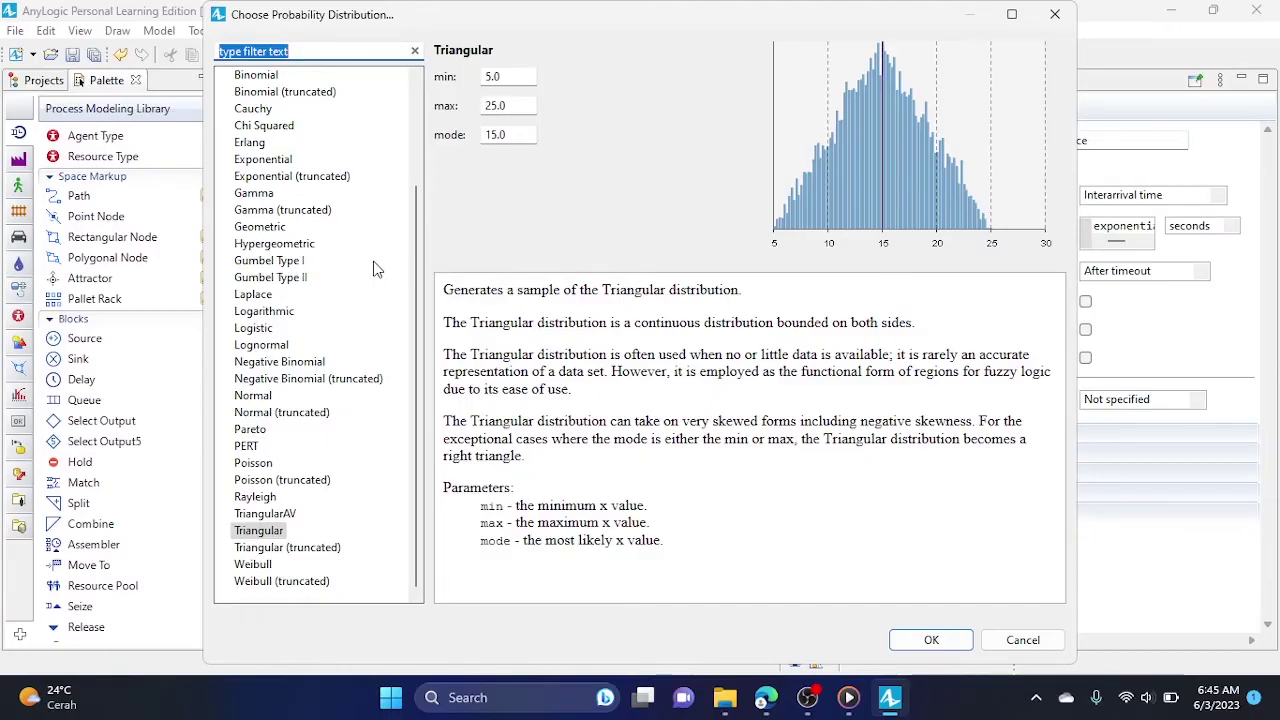
pyautogui.click(931, 640)
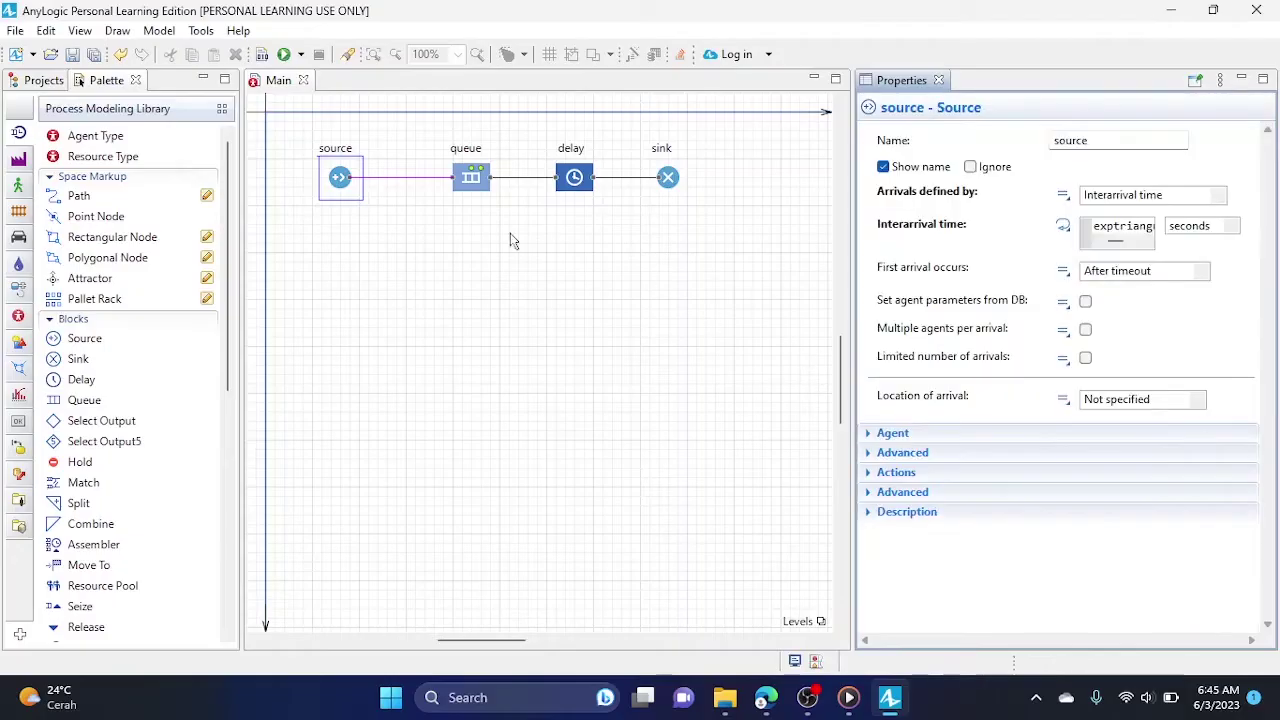
pyautogui.click(1219, 197)
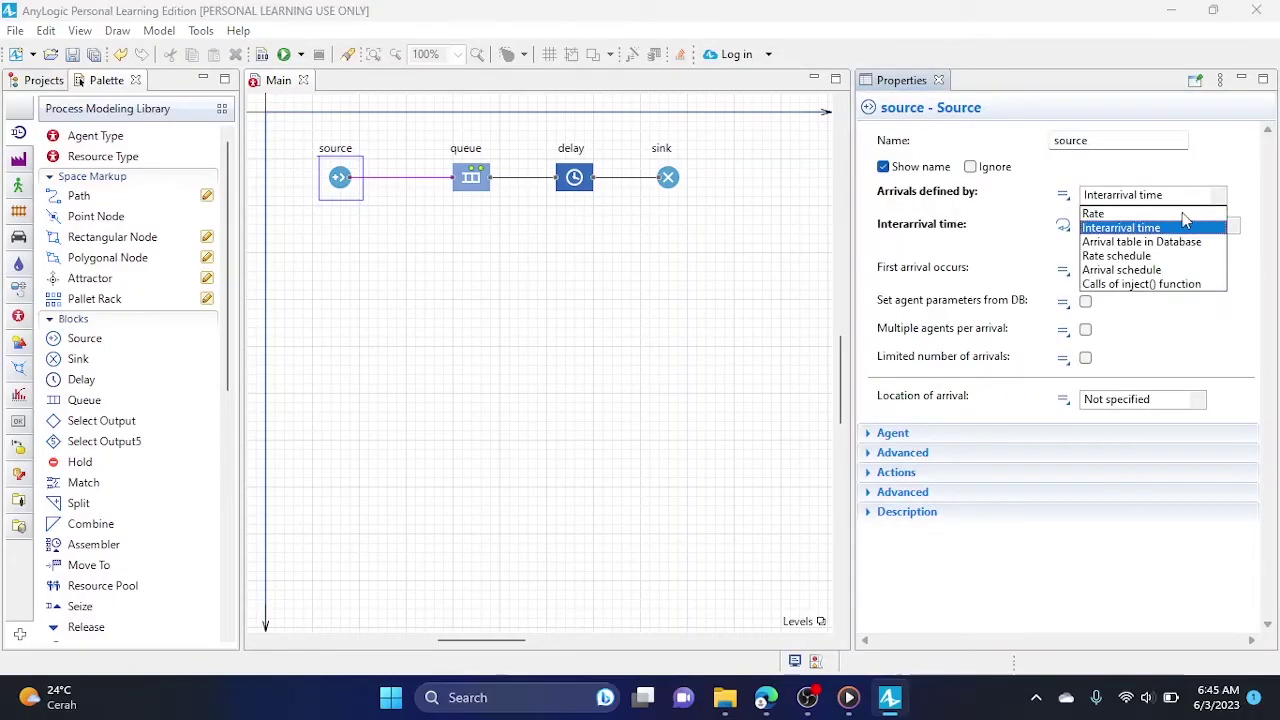
pyautogui.click(1130, 212)
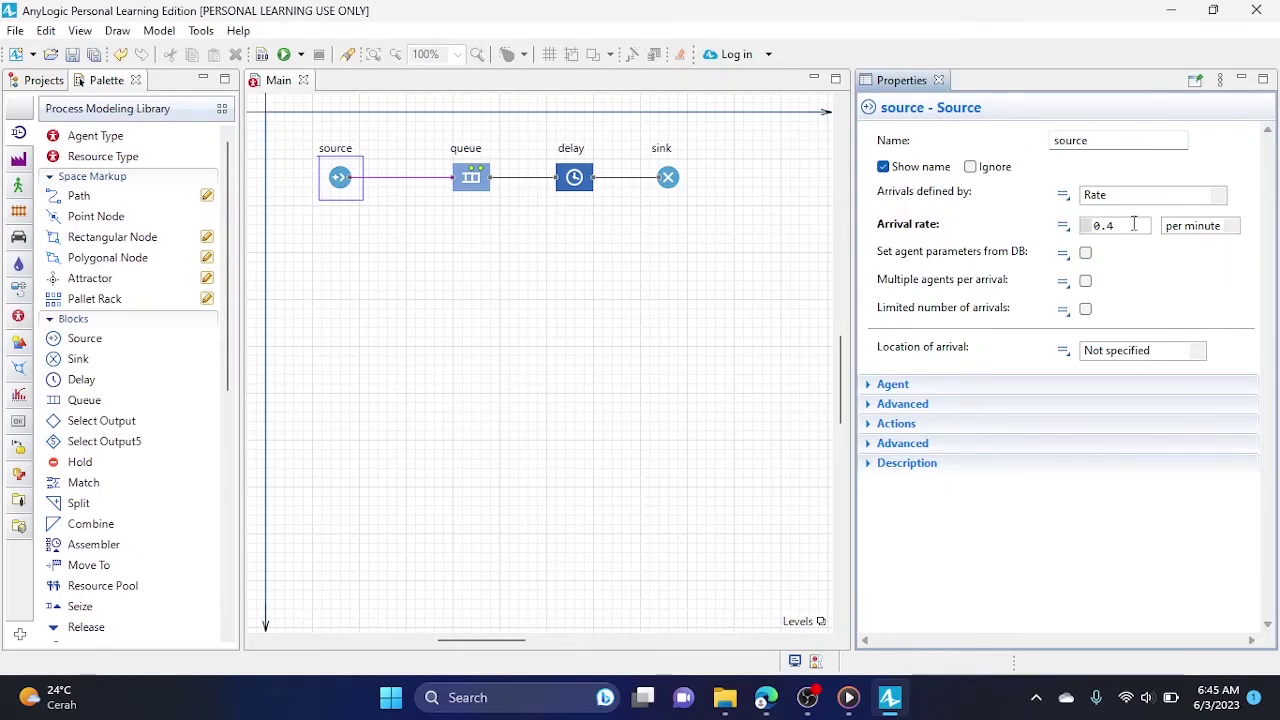
# Set the queue block's capacity to 20.
pyautogui.click(472, 186)
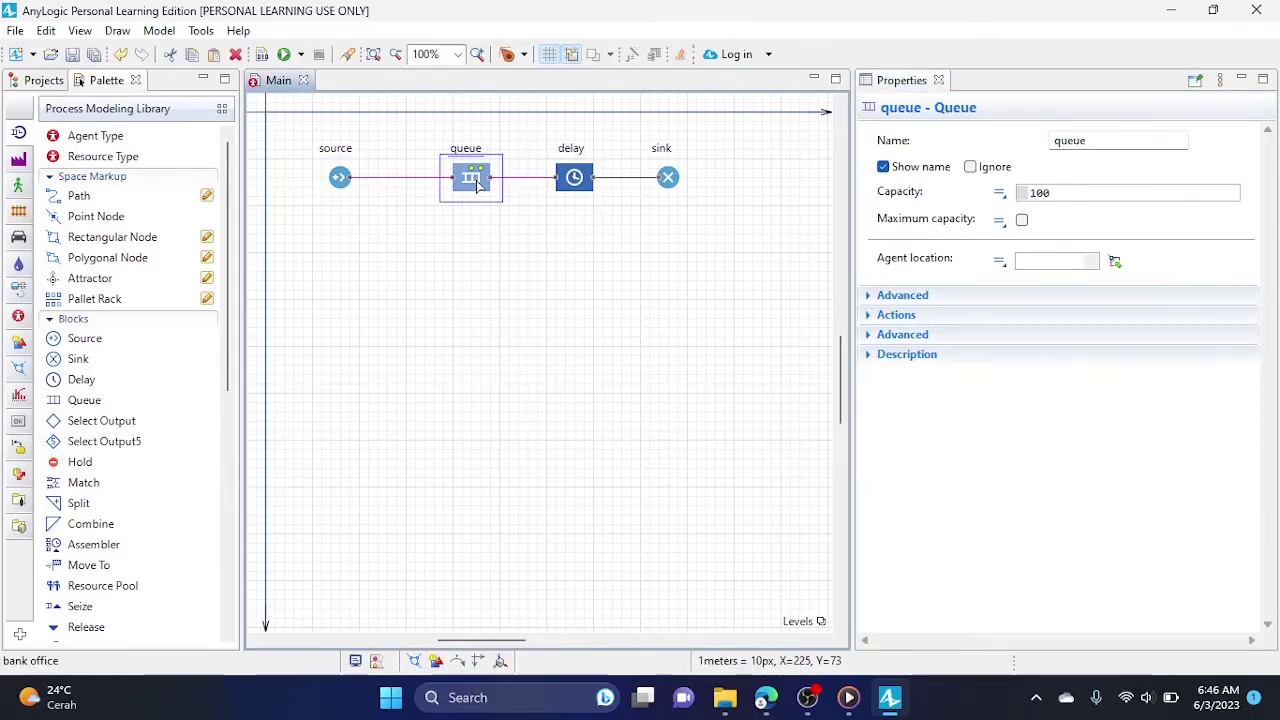
pyautogui.doubleClick(1074, 189)
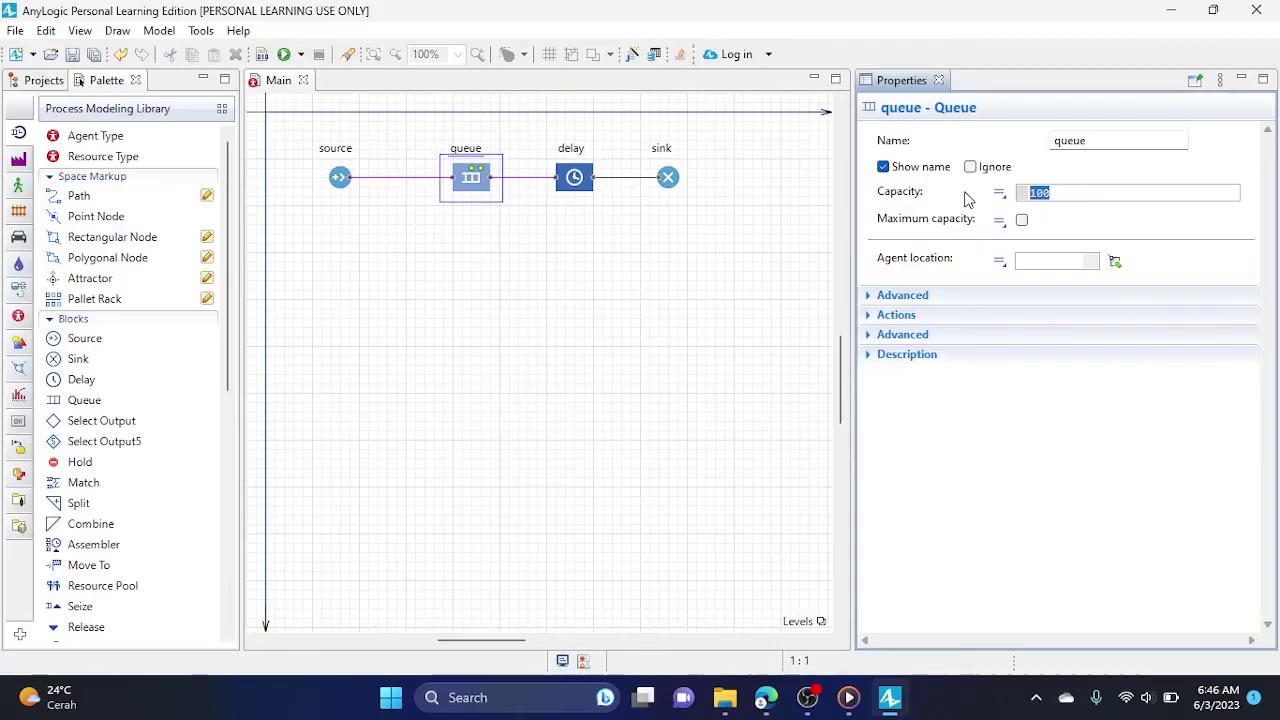
pyautogui.write('20')
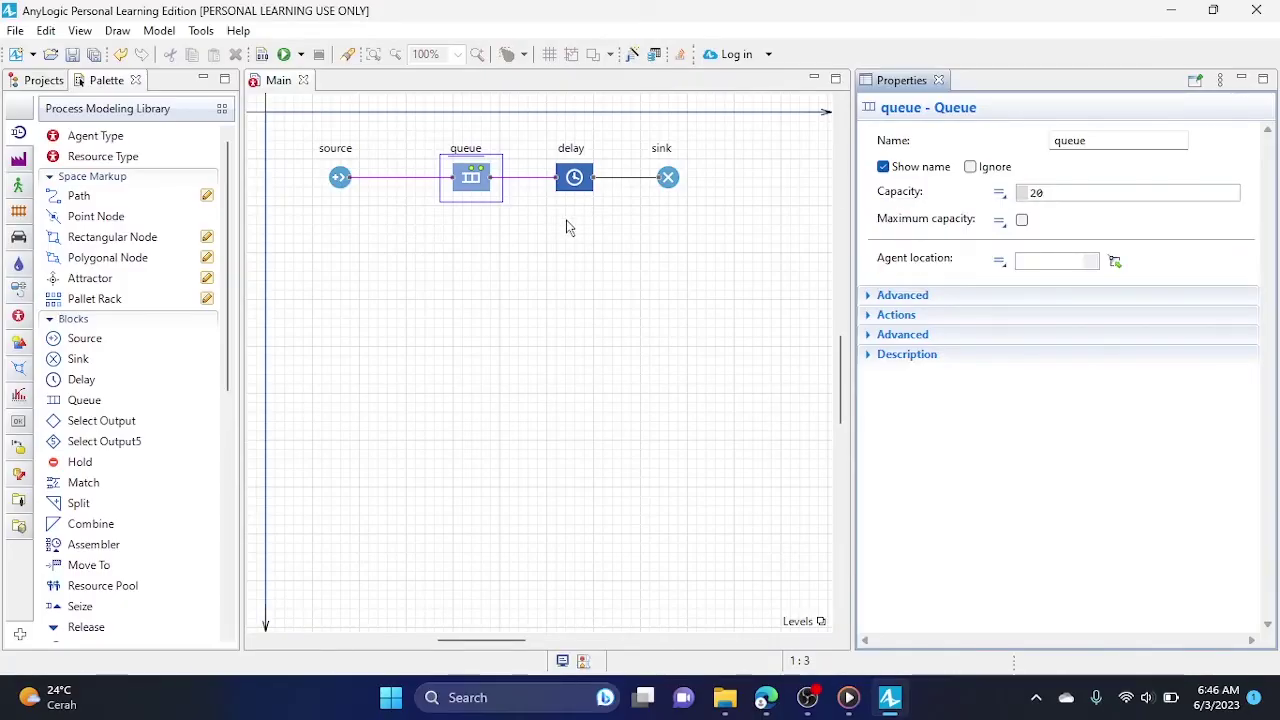
# Rename the delay block as ATM.
pyautogui.click(574, 177)
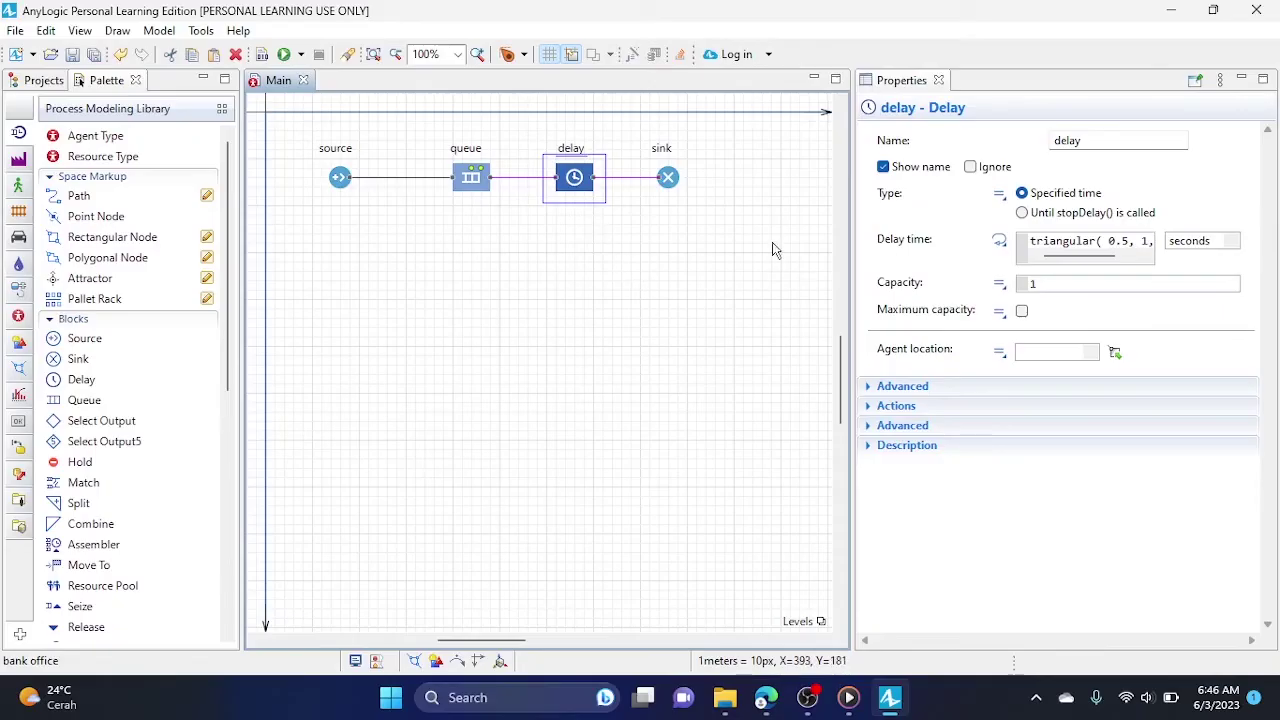
pyautogui.moveTo(1097, 140); pyautogui.dragTo(1030, 145)
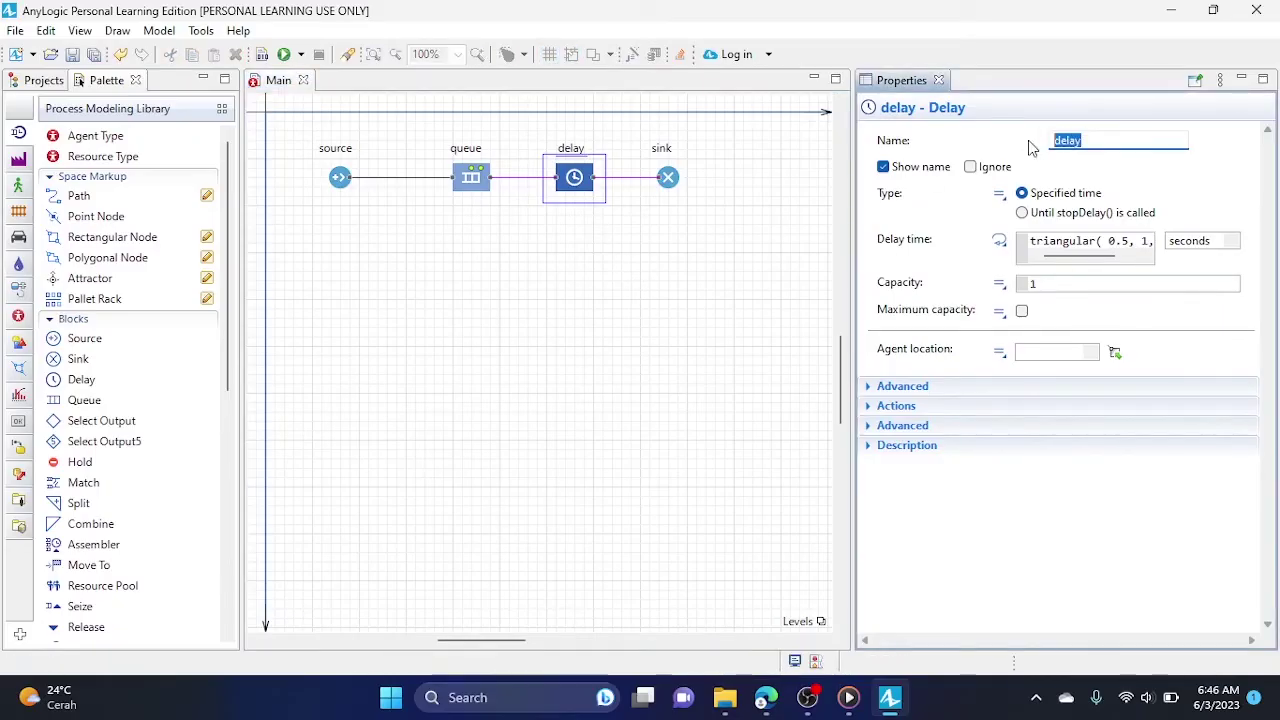
pyautogui.write('ATM')
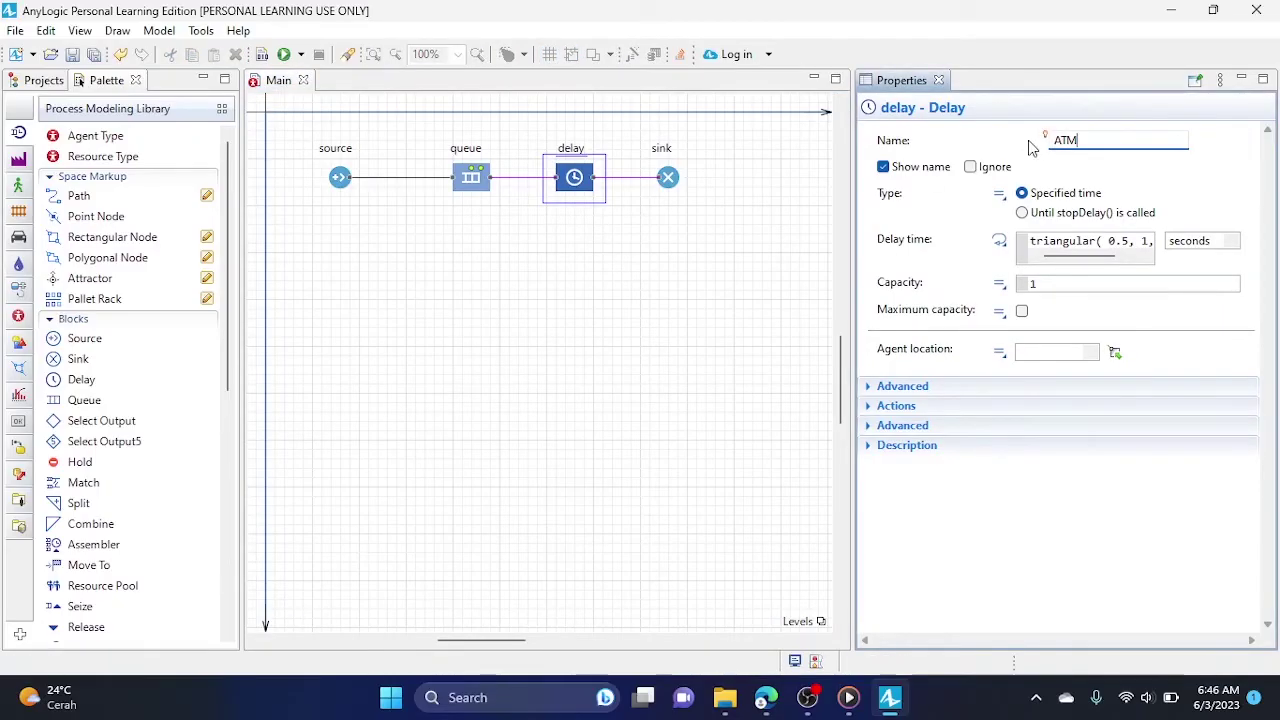
pyautogui.click(1083, 243)
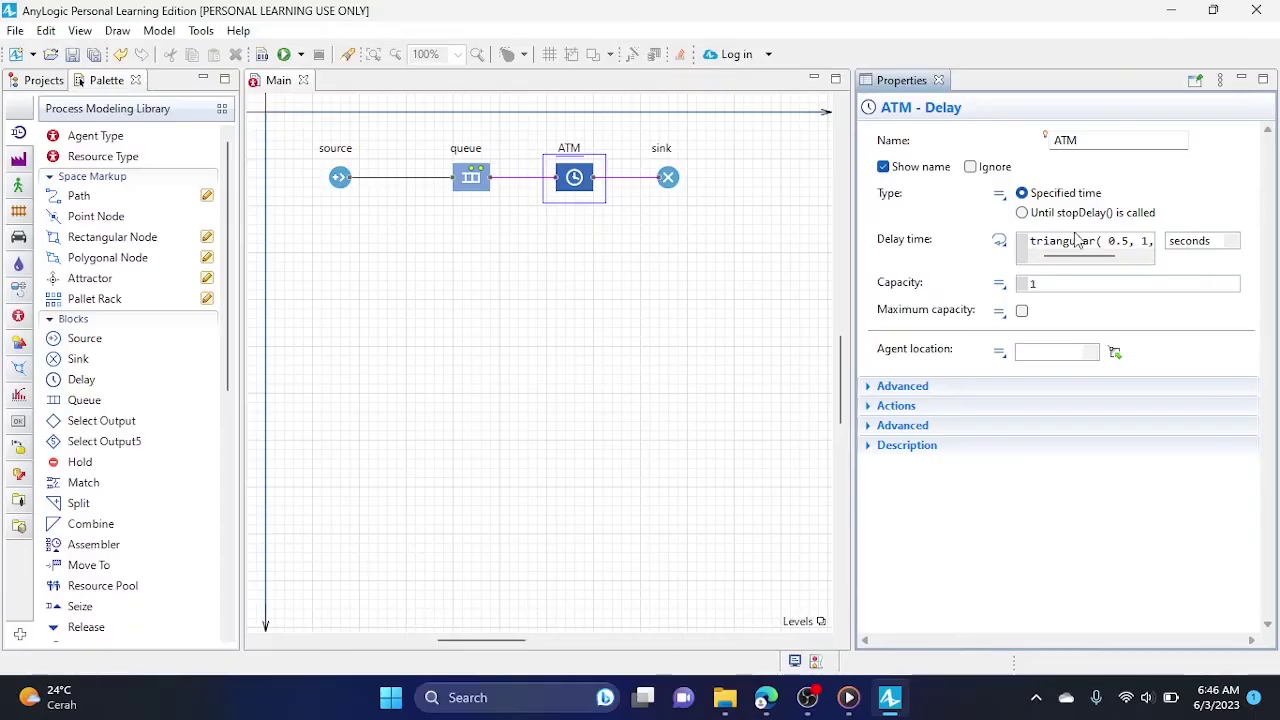
# Replace the ATM block's delay time with a triangular distribution with min 2, max 3.5 and mode 3.
pyautogui.tripleClick(1080, 242)
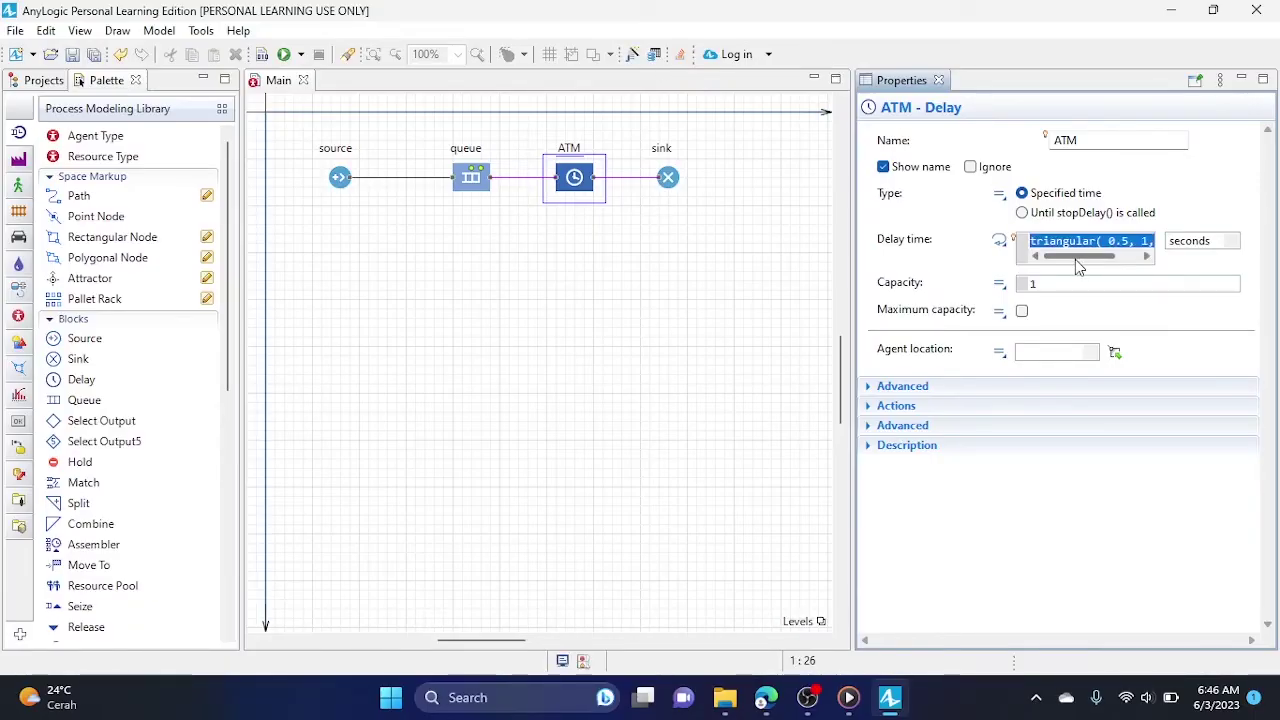
pyautogui.click(632, 54)
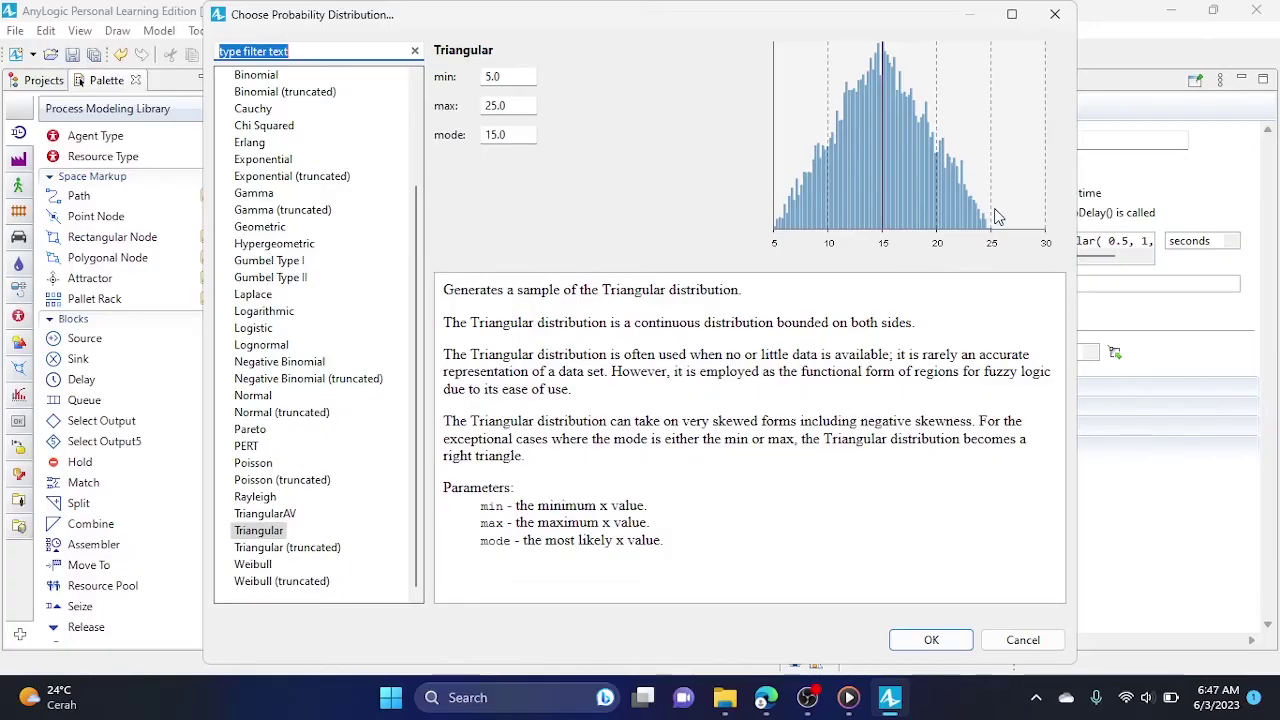
pyautogui.moveTo(518, 77); pyautogui.dragTo(476, 80)
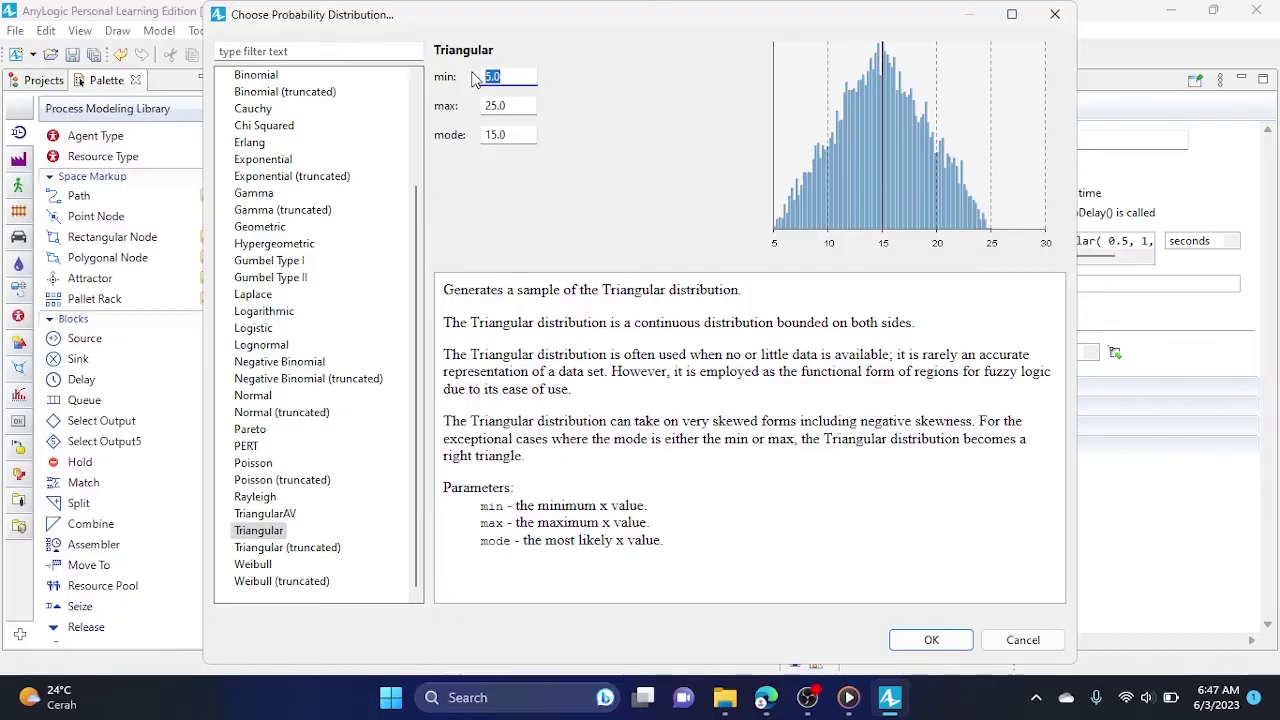
pyautogui.write('2')
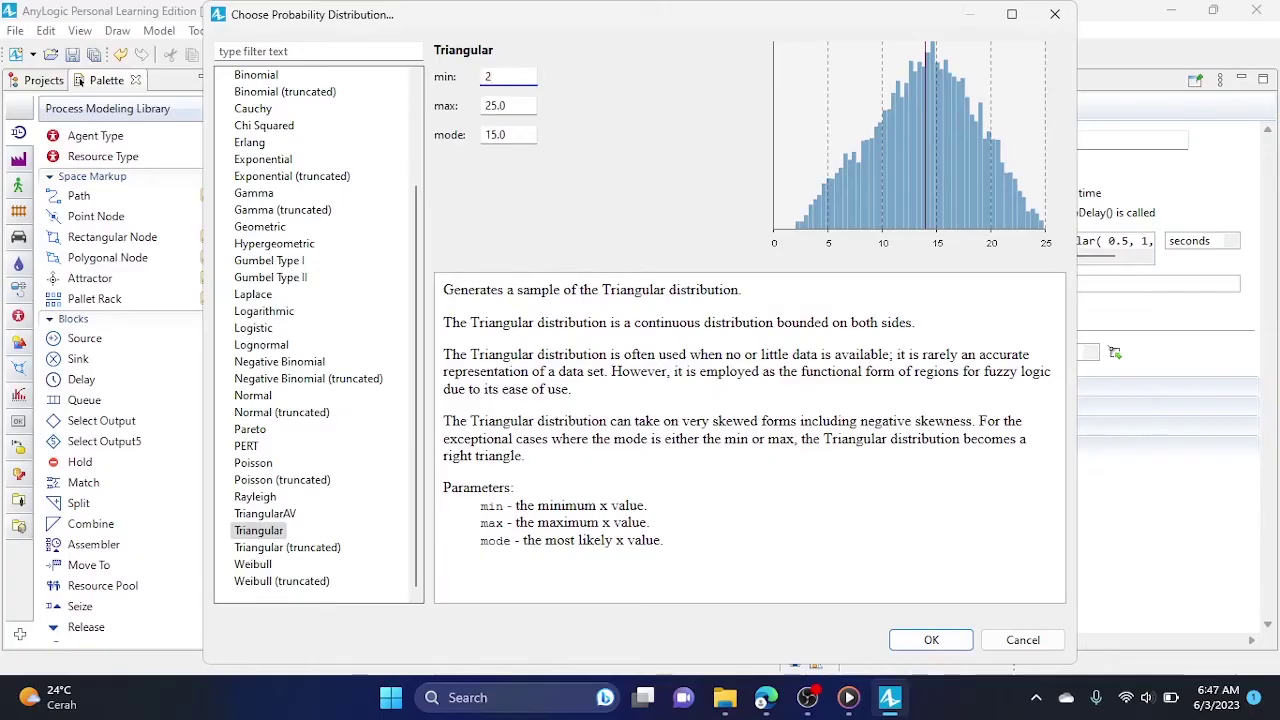
pyautogui.click(512, 106)
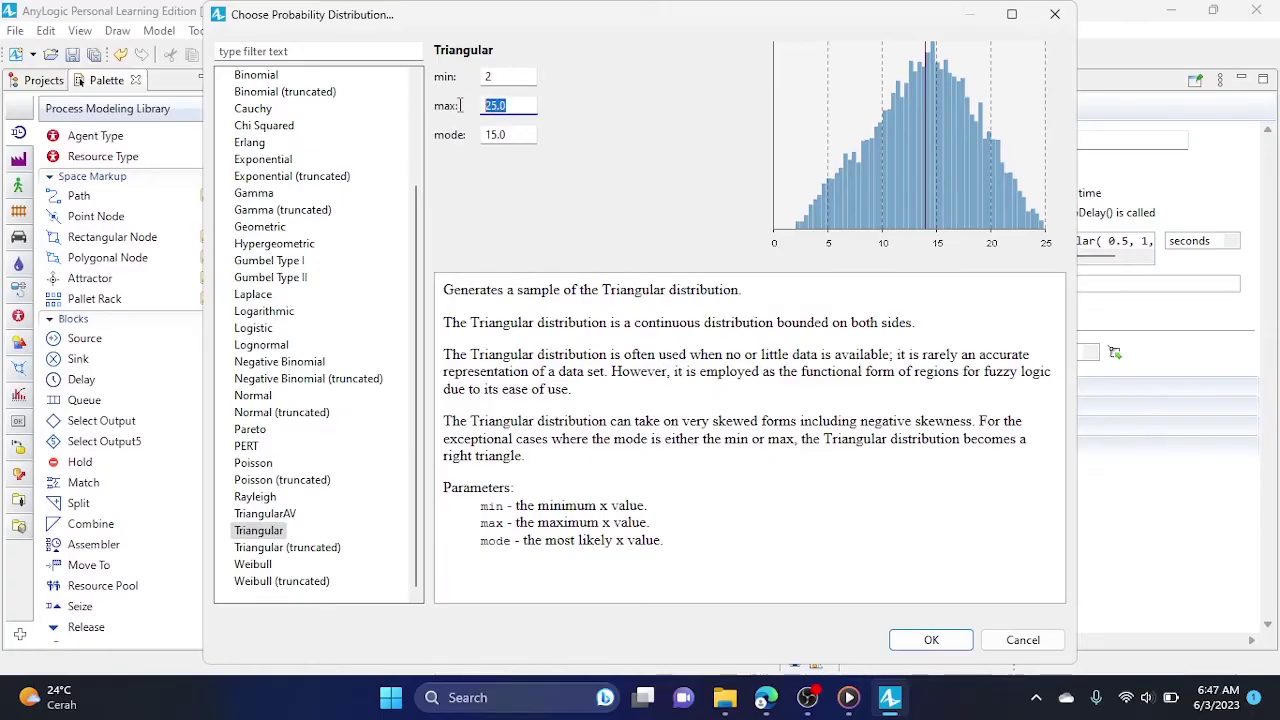
pyautogui.write('3.5')
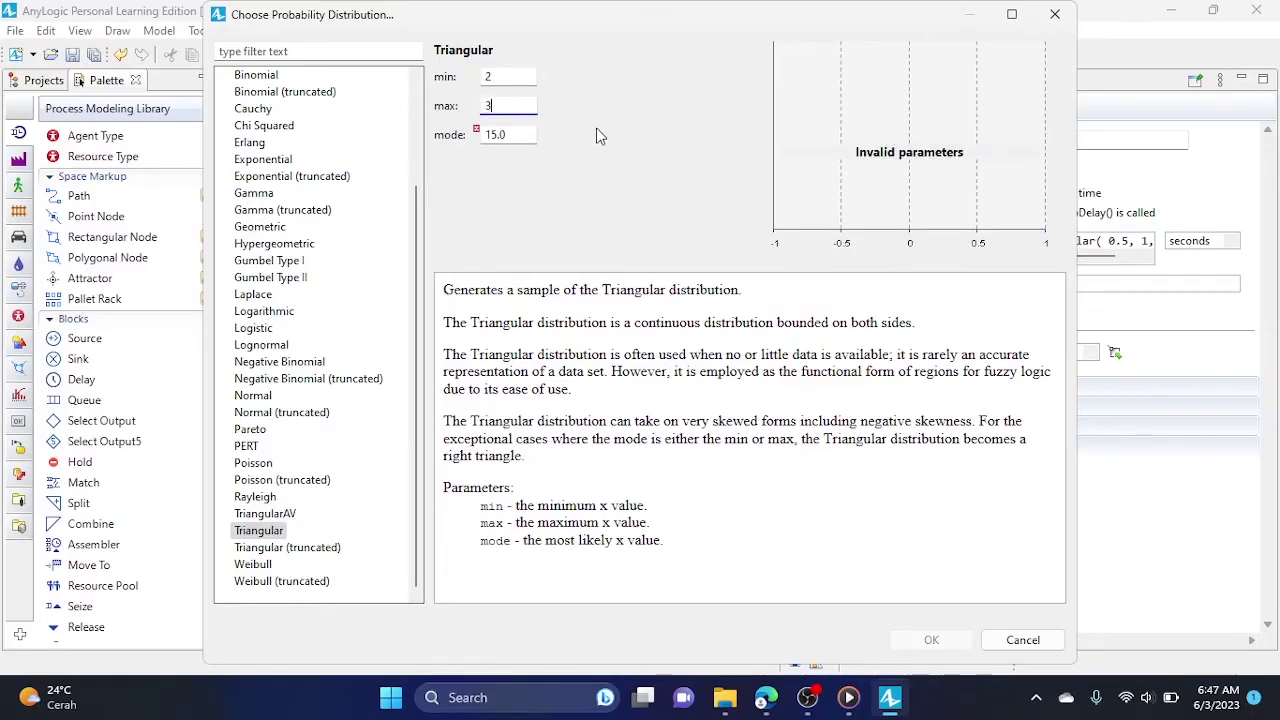
pyautogui.click(510, 135)
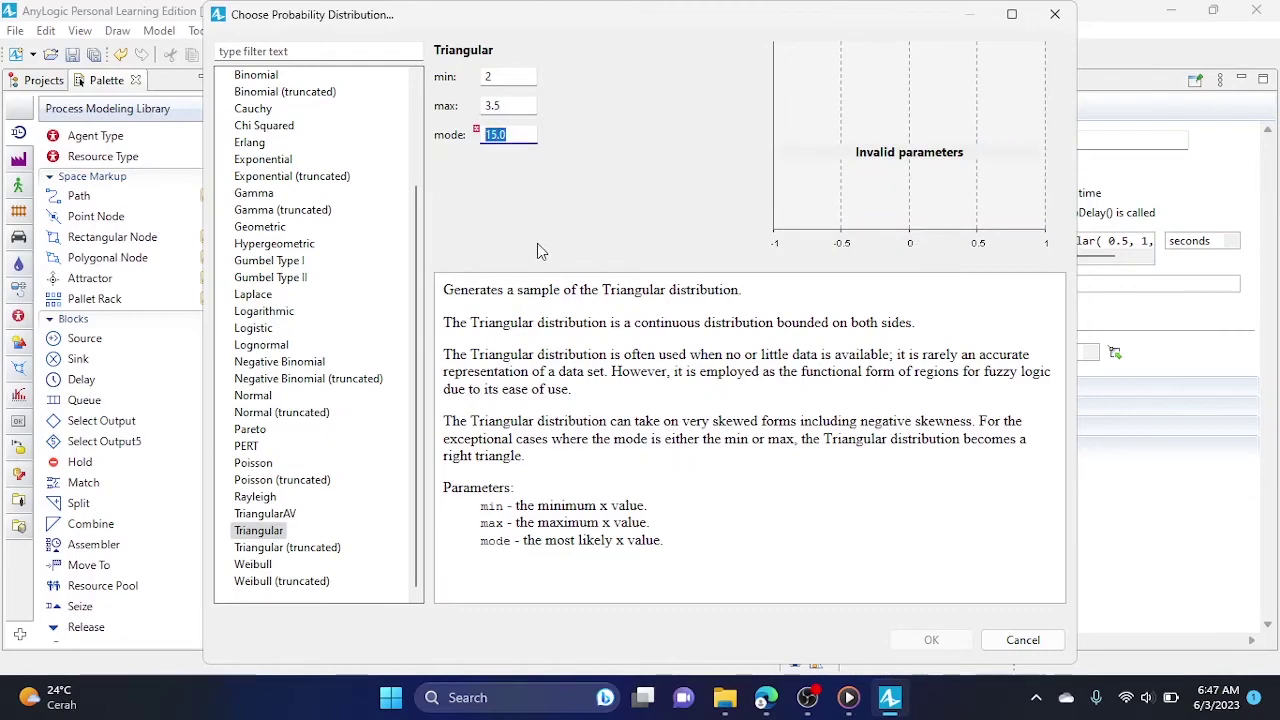
pyautogui.write('3')
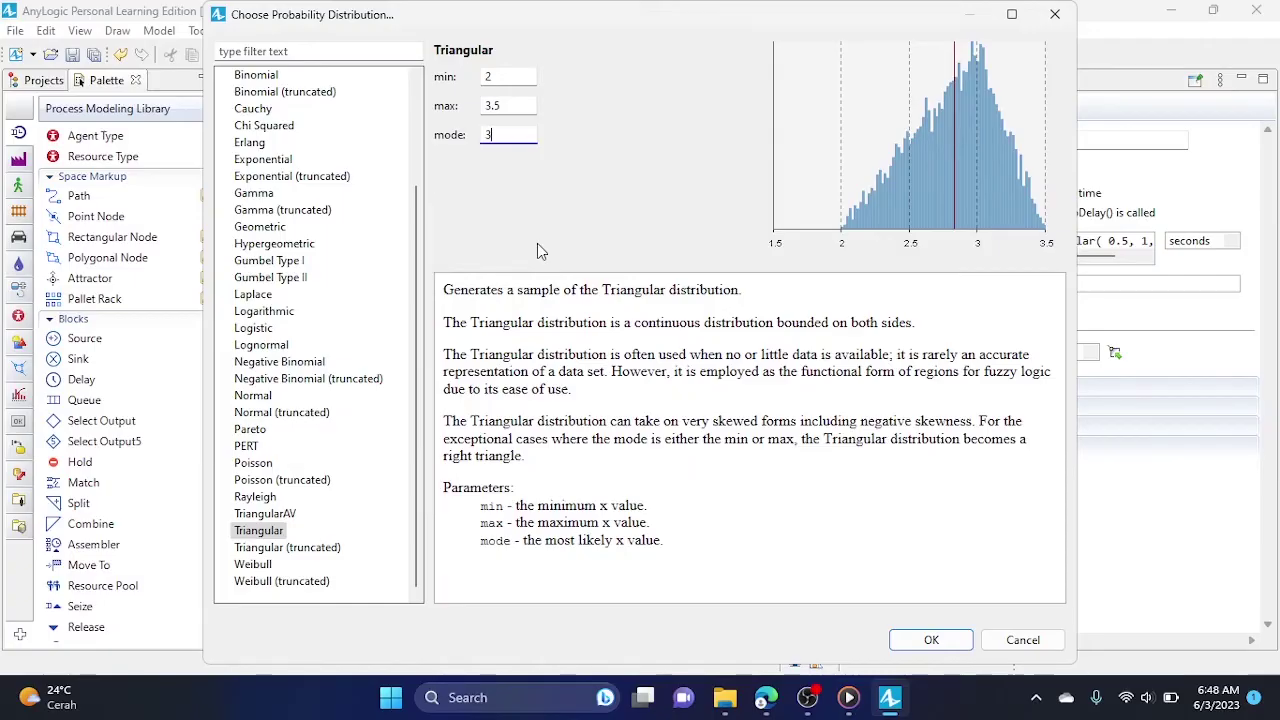
pyautogui.click(931, 640)
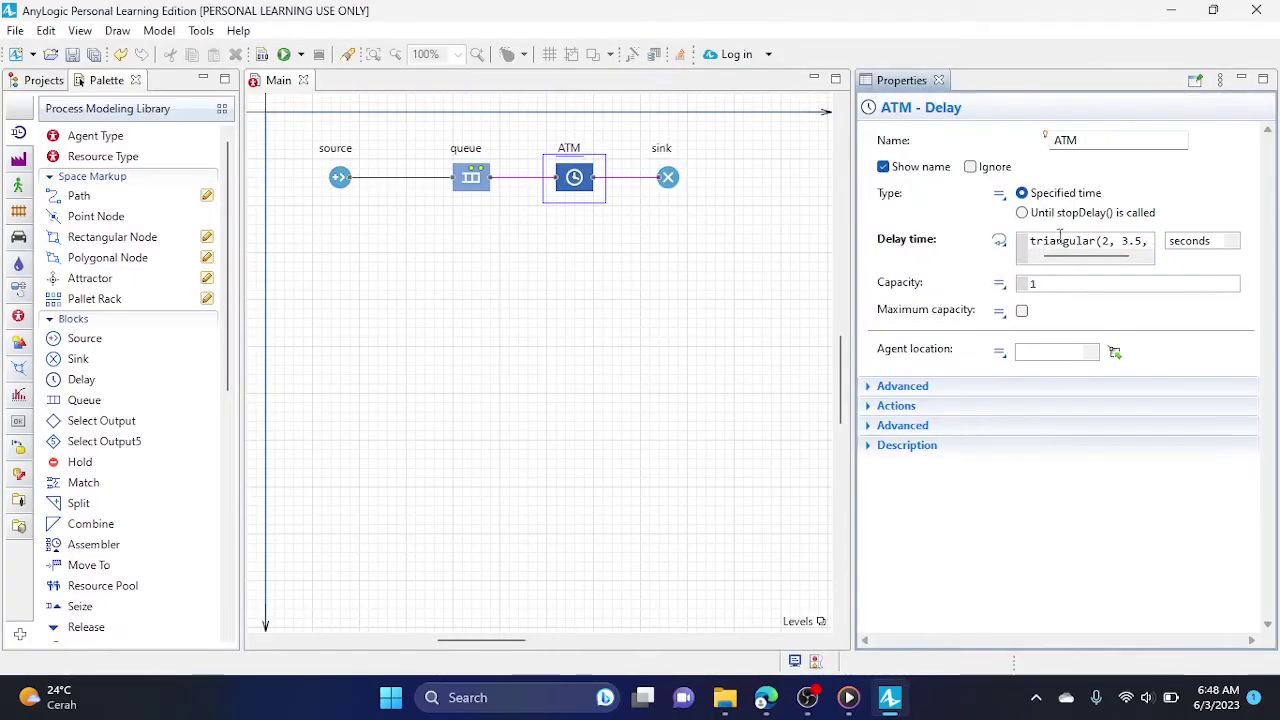
# Set the ATM block's delay time unit to minutes and check the full distribution expression.
pyautogui.moveTo(1053, 258); pyautogui.dragTo(1116, 258)
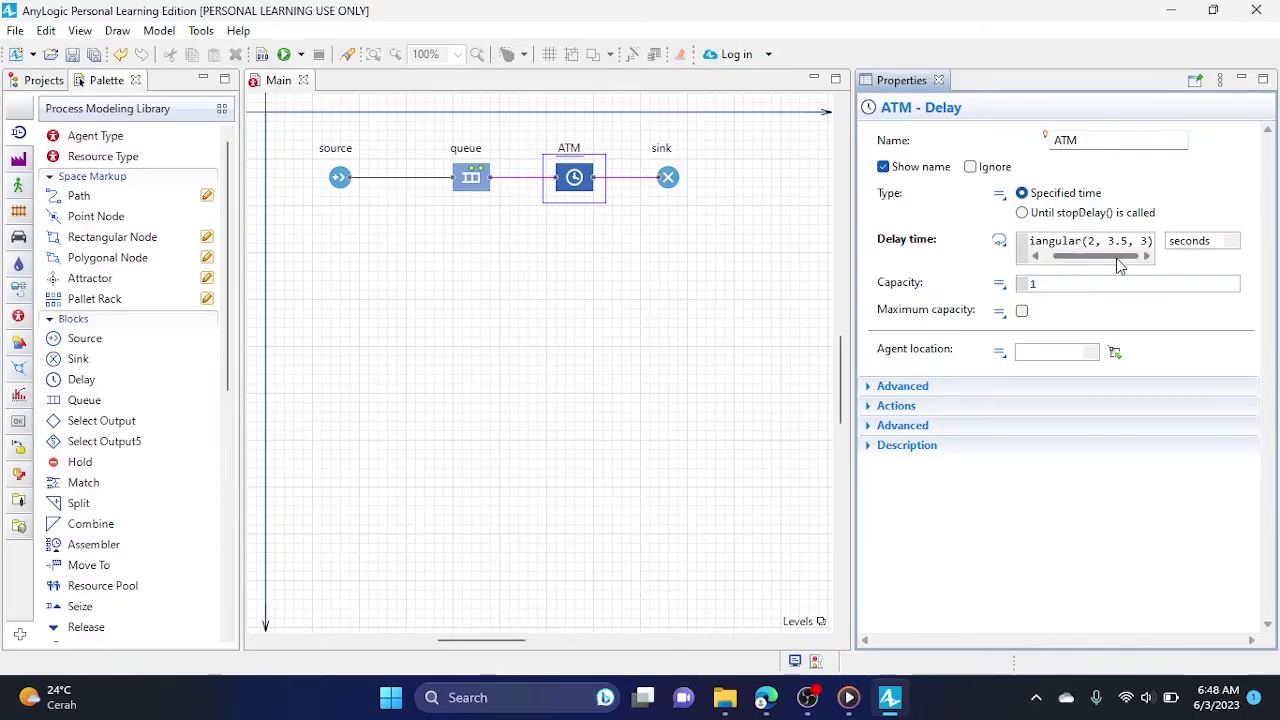
pyautogui.click(1236, 242)
pyautogui.click(1218, 296)
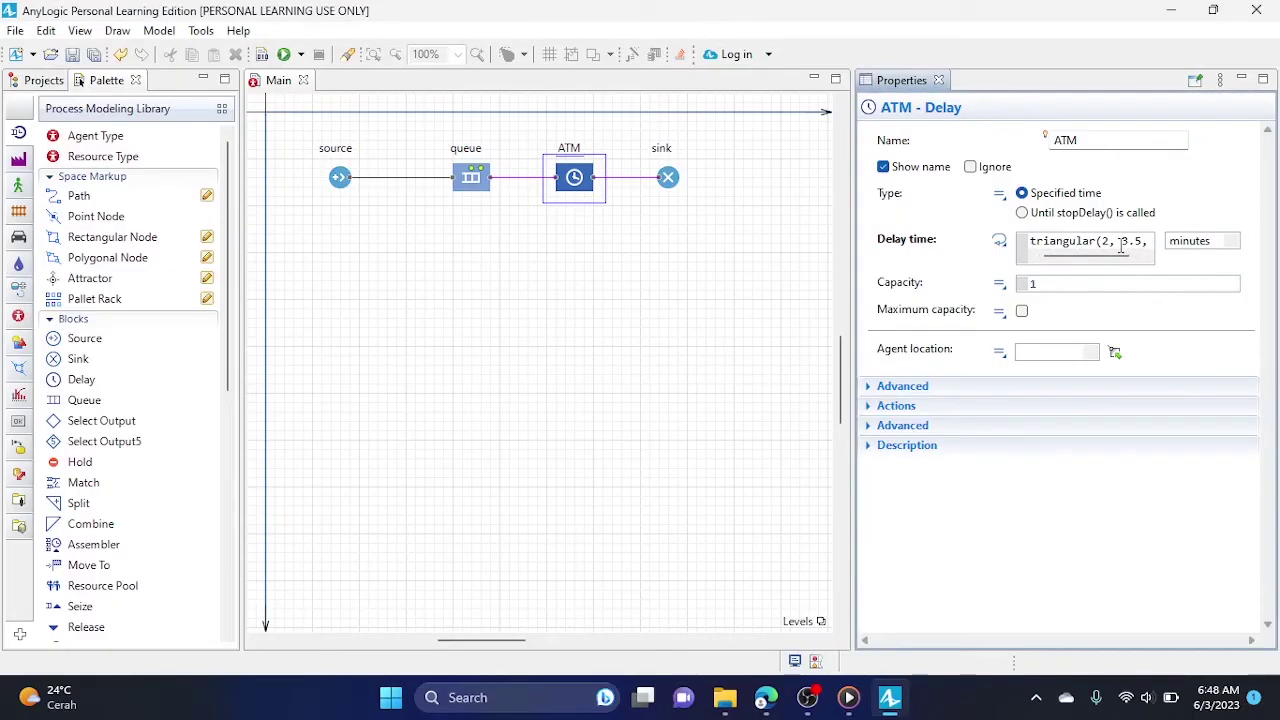
pyautogui.moveTo(1085, 256); pyautogui.dragTo(1116, 262)
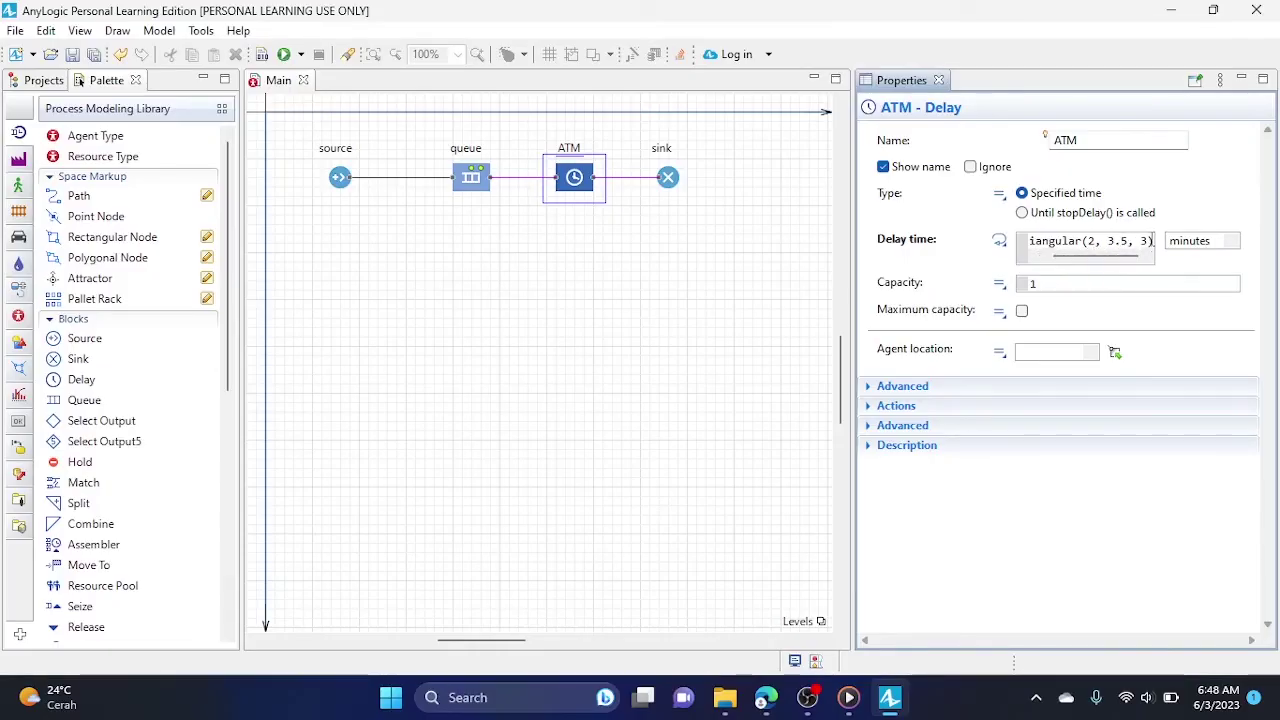
# Choose a triangular distribution with min 2, max 3.5 and mode 3 for the ATM block's delay time.
pyautogui.click(1124, 240)
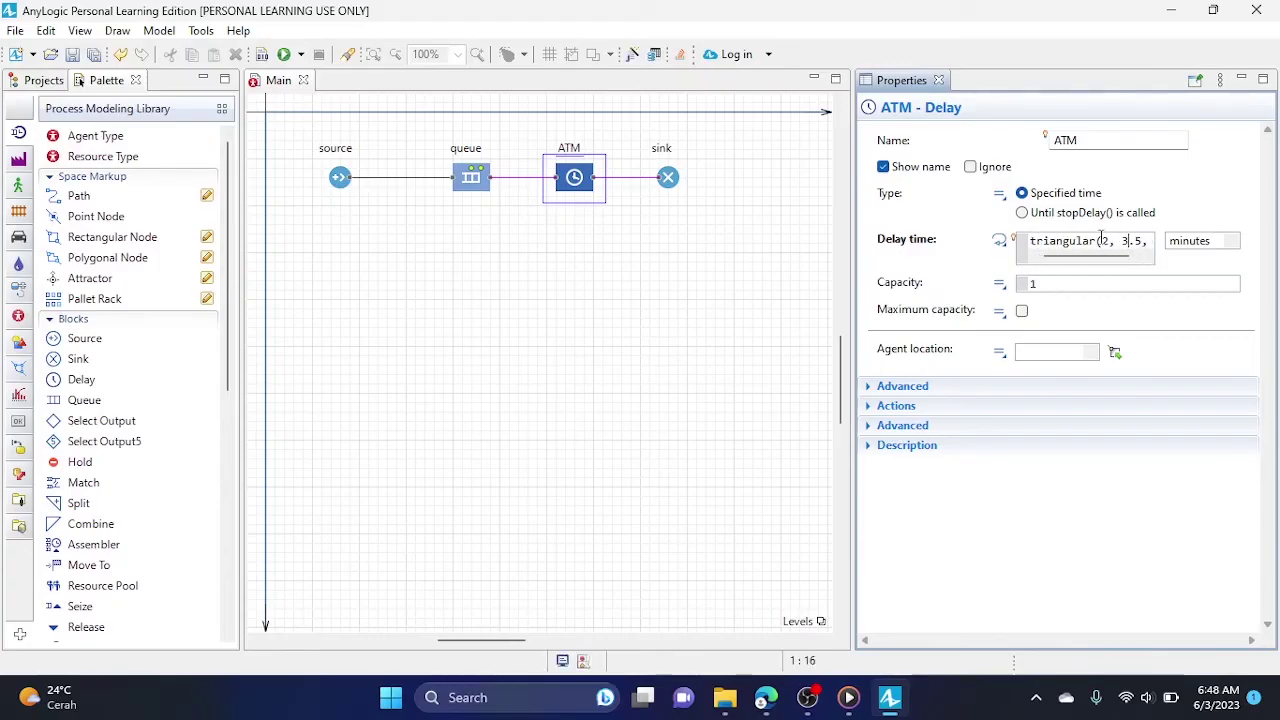
pyautogui.click(631, 54)
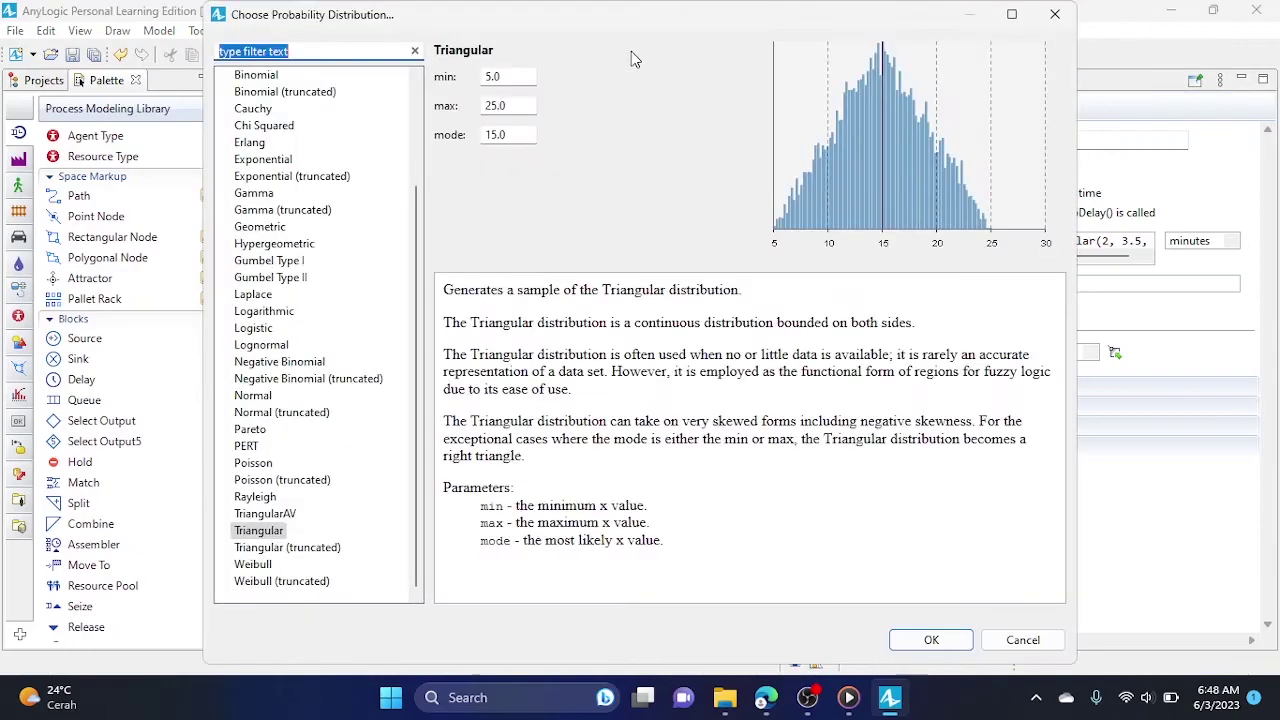
pyautogui.doubleClick(489, 76)
pyautogui.write('2')
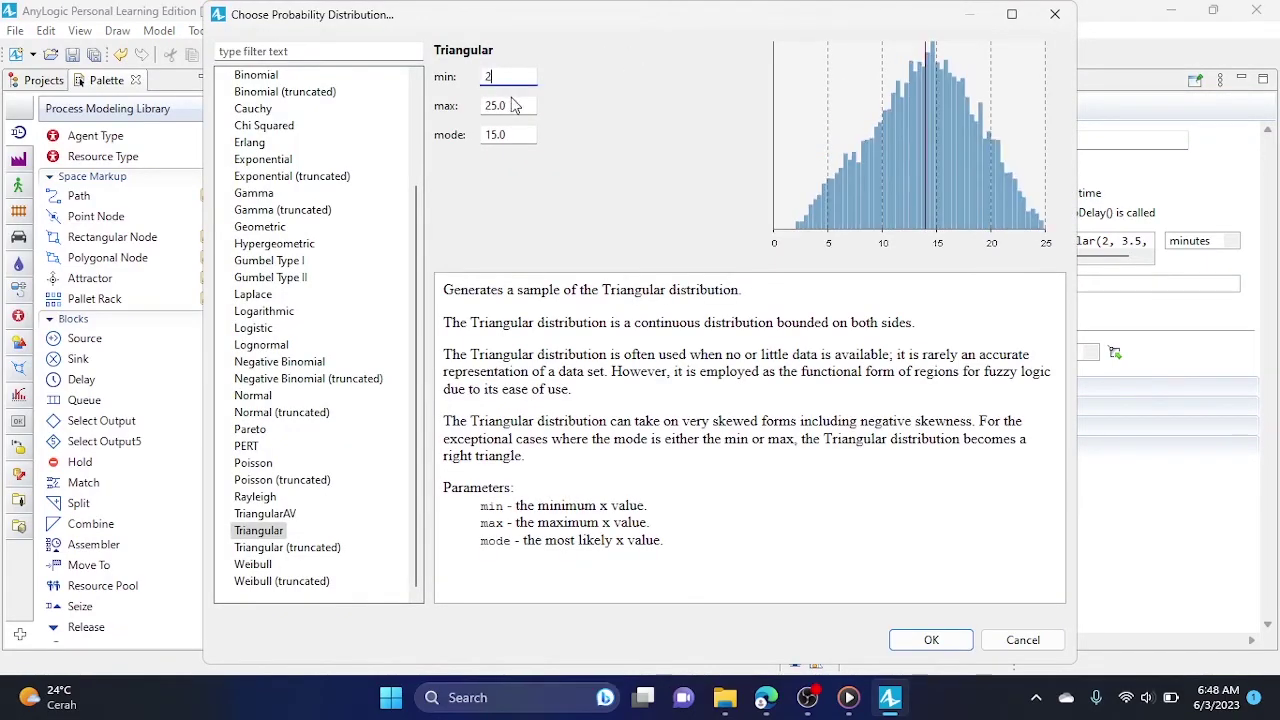
pyautogui.press('Tab')
pyautogui.write('3.')
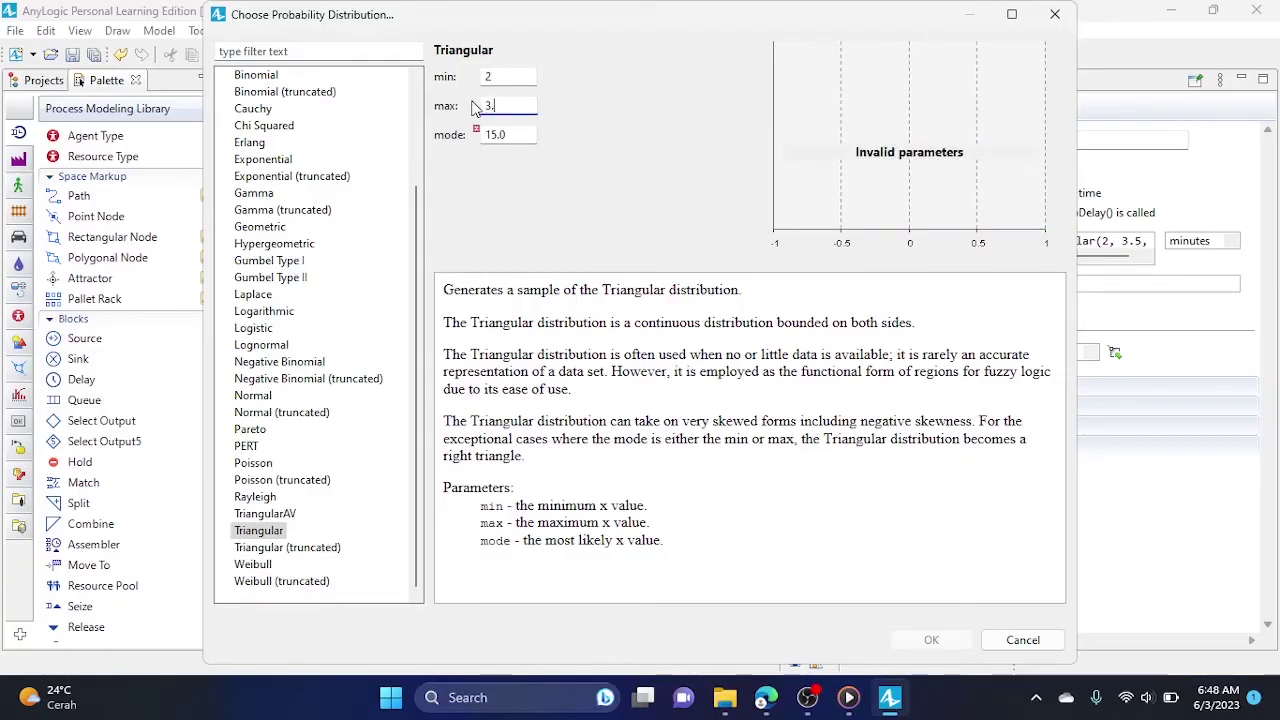
pyautogui.press('Tab')
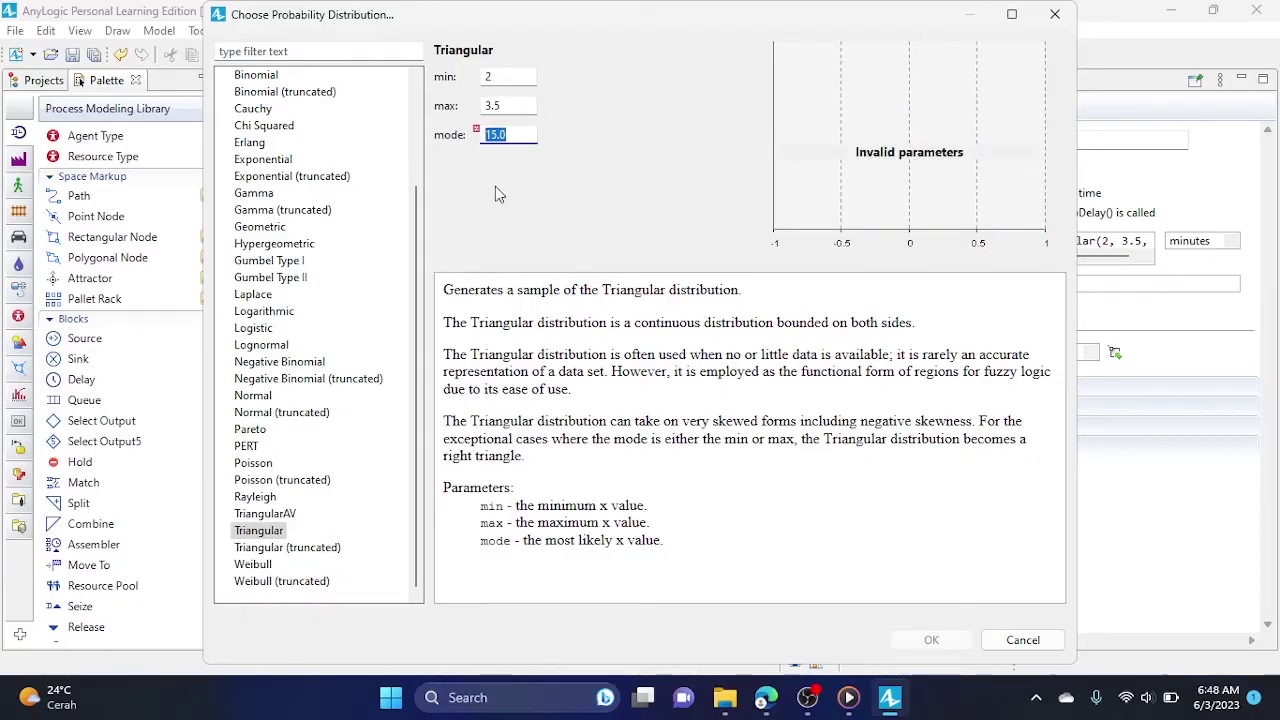
pyautogui.write('2.')
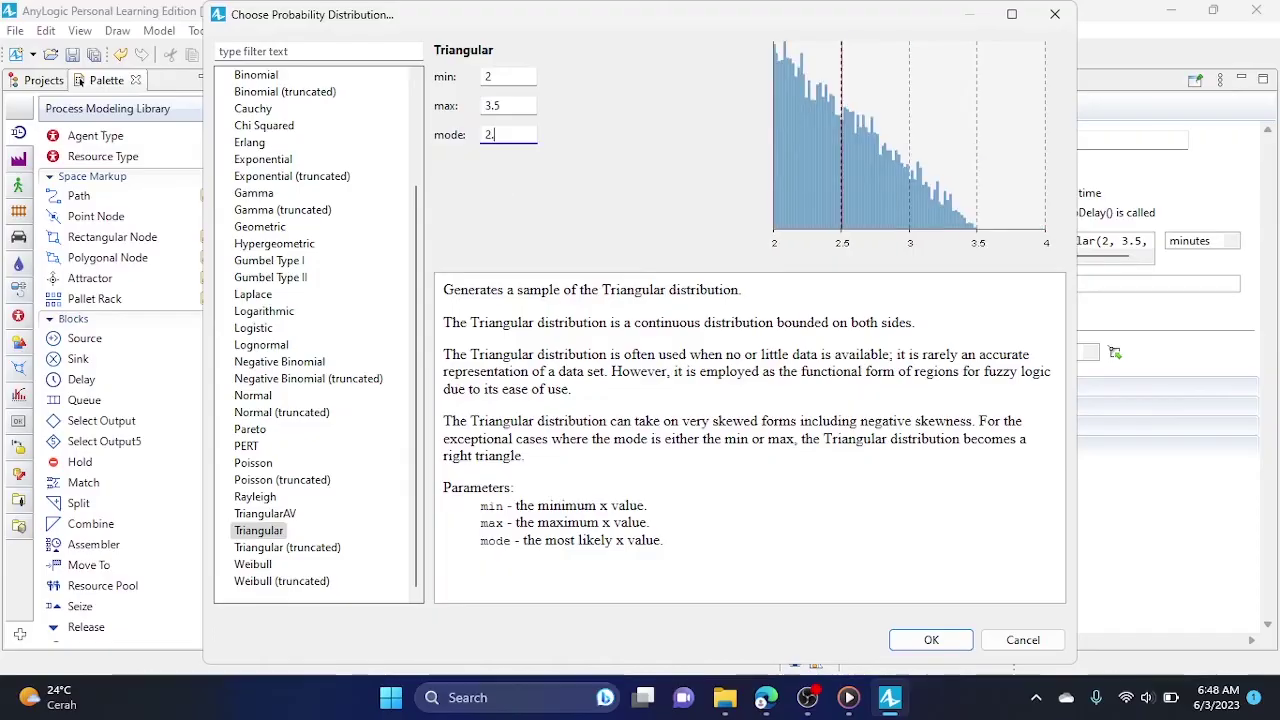
pyautogui.press('BackSpace')
pyautogui.press('BackSpace')
pyautogui.write('3')
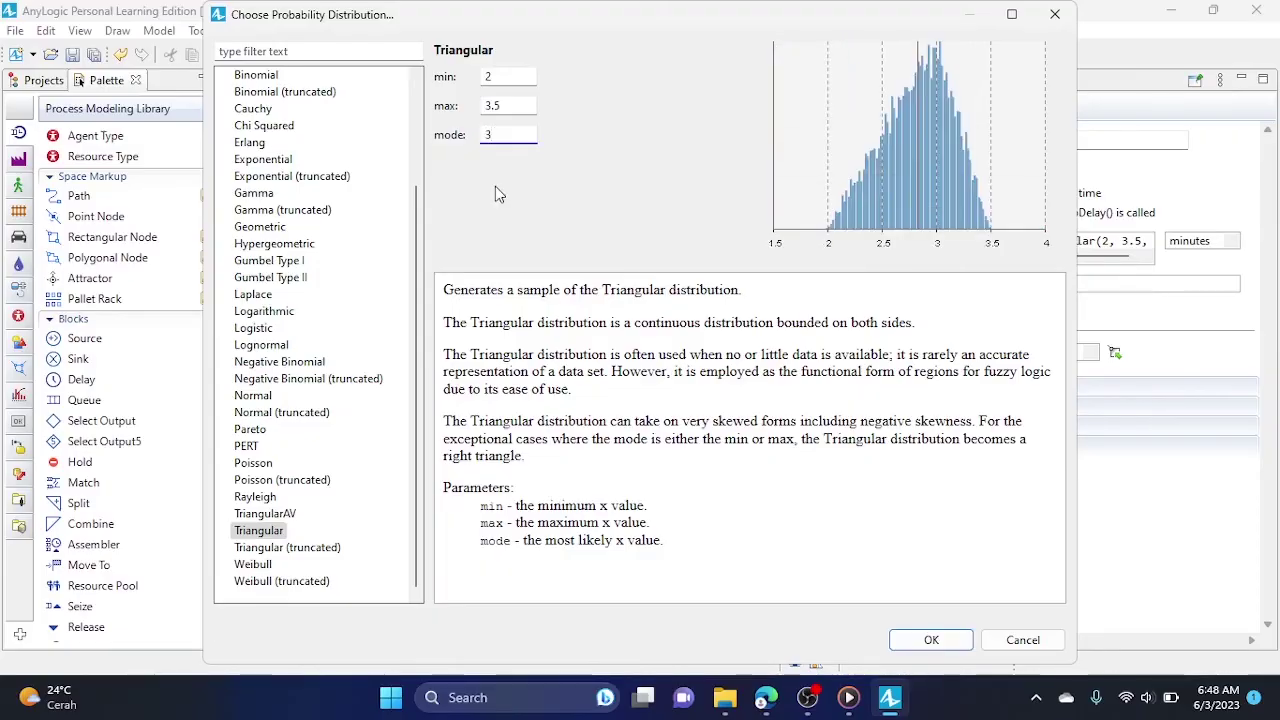
pyautogui.click(931, 640)
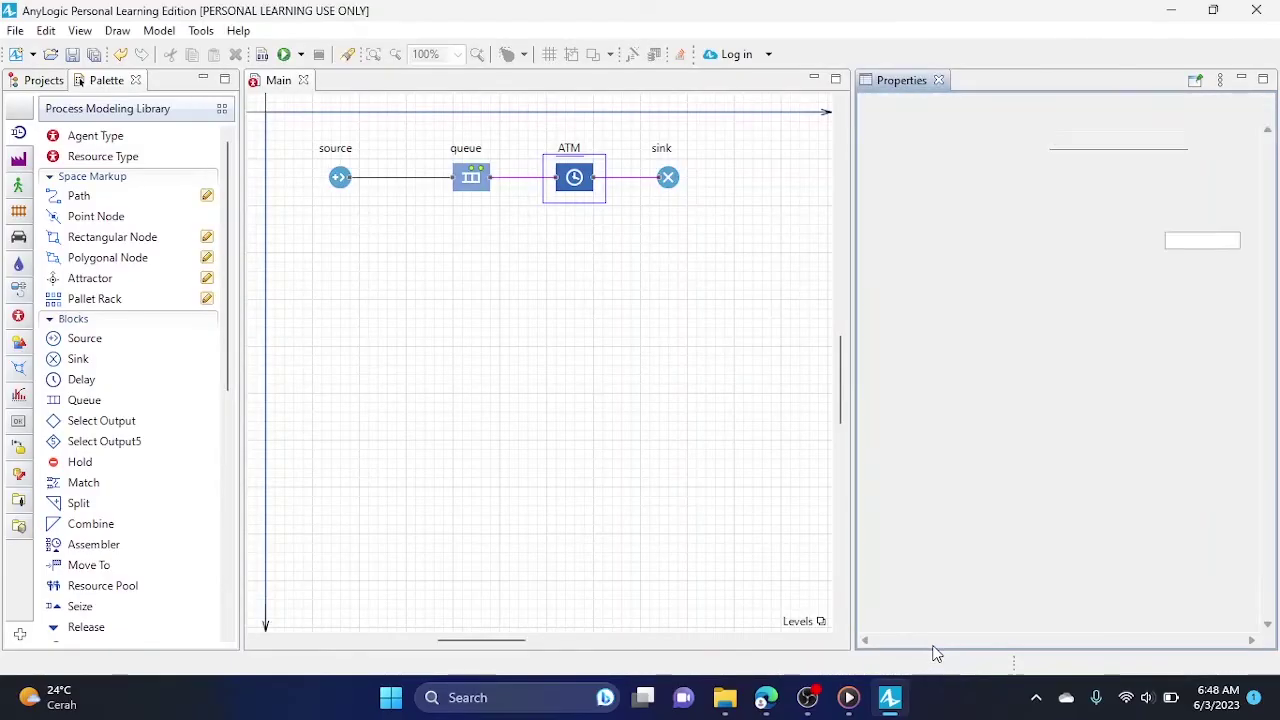
# Re-enter the ATM block's delay time expression as a triangular distribution with arguments 2, 3.5 and 3.
pyautogui.moveTo(1062, 257); pyautogui.dragTo(1177, 243)
pyautogui.click(1181, 246)
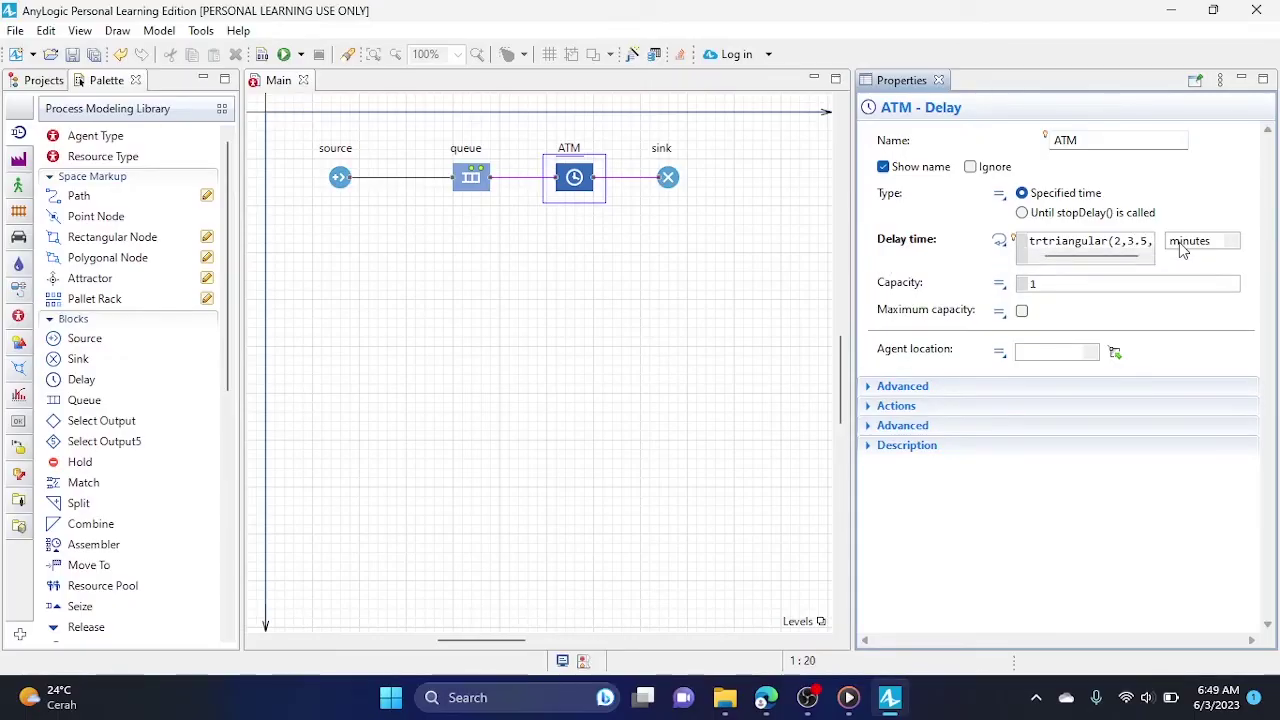
pyautogui.write('3')
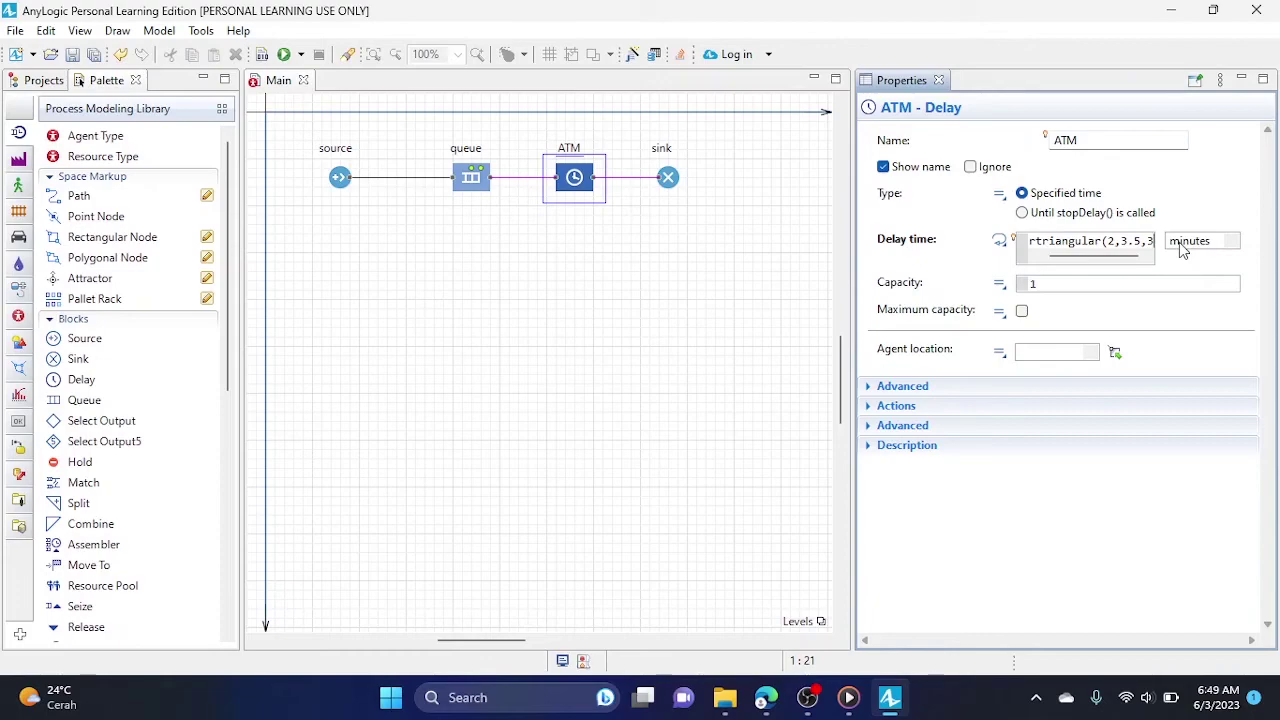
pyautogui.write(')')
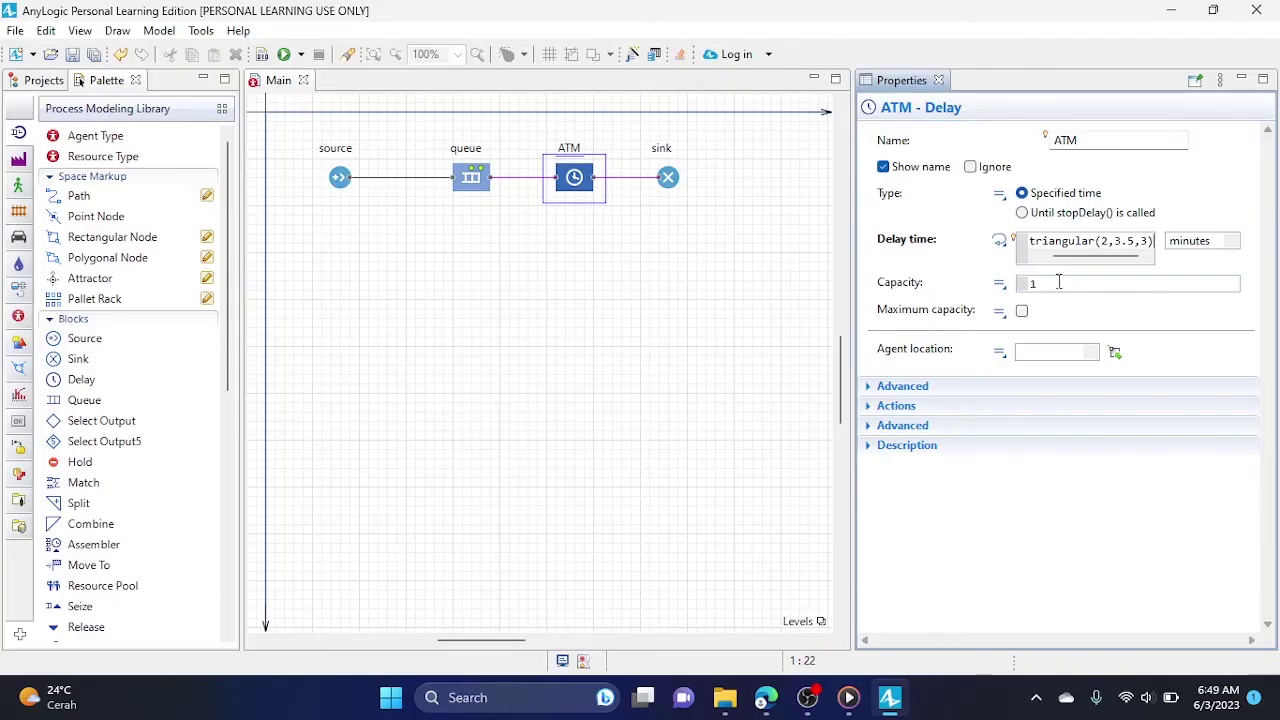
# Check the sink block's properties and deselect it.
pyautogui.click(652, 343)
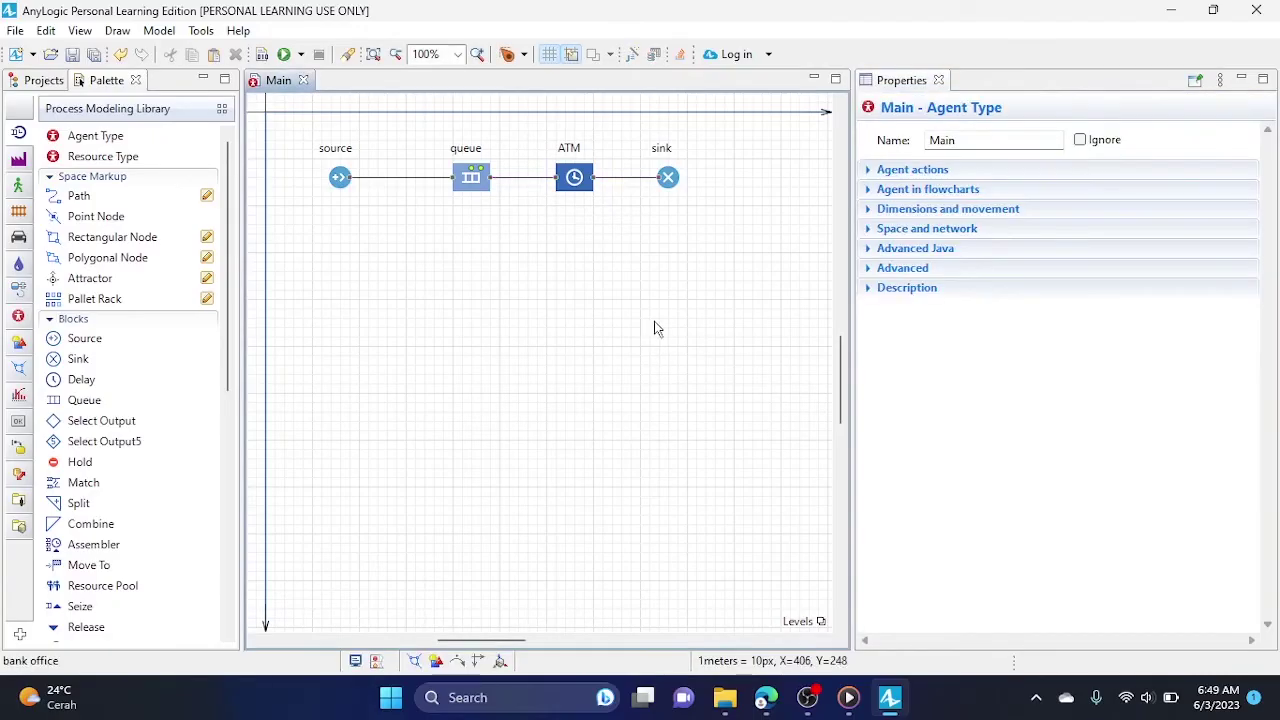
pyautogui.click(667, 180)
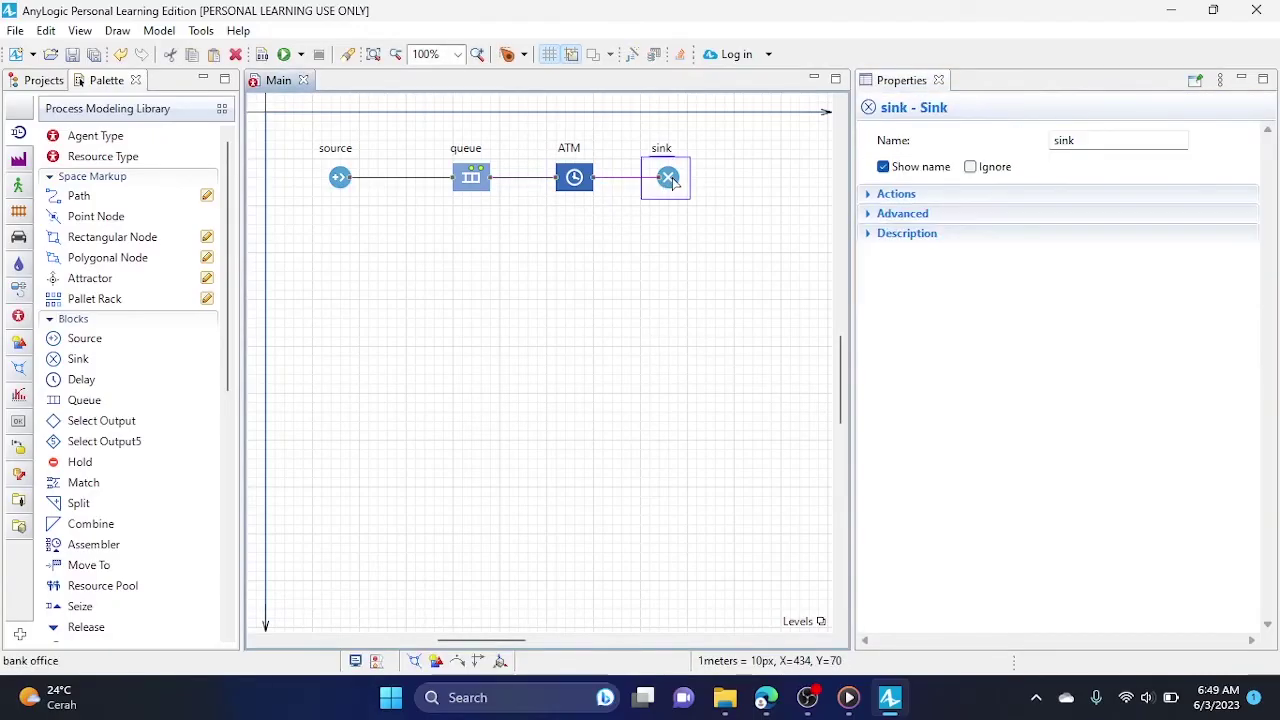
pyautogui.click(646, 271)
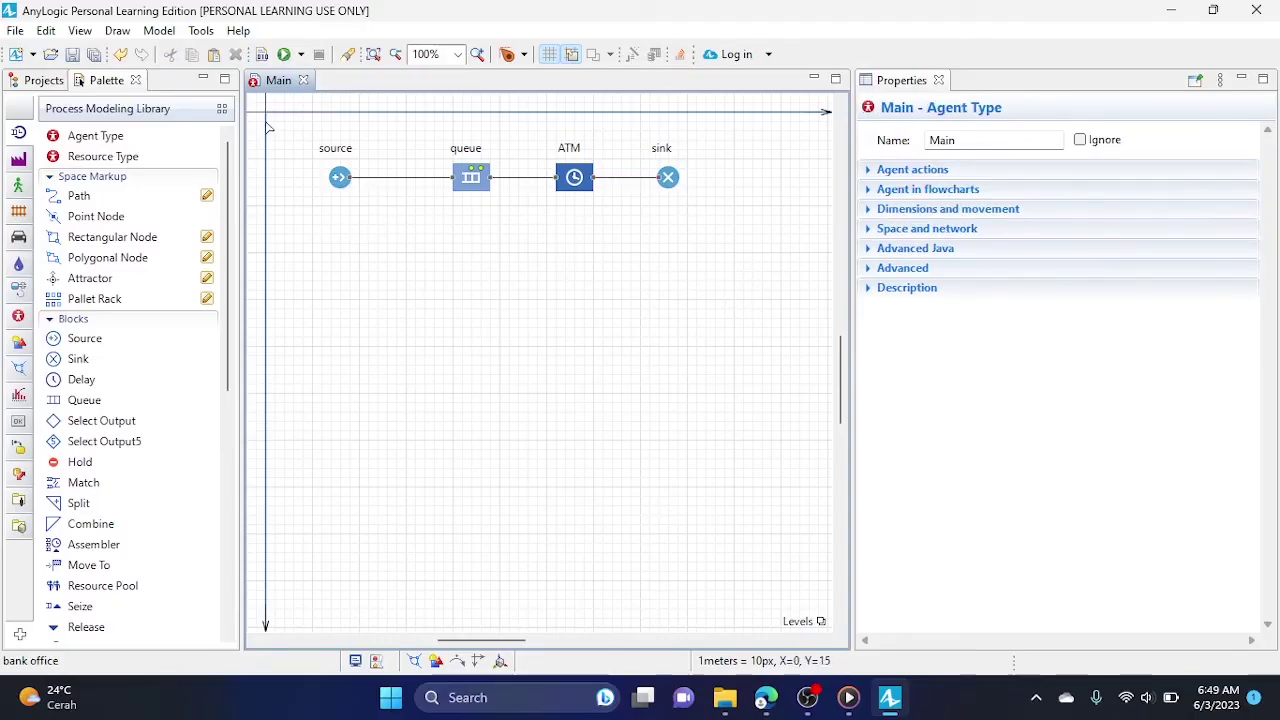
# Run the bank office simulation despite the workspace errors and allow OpenJDK Platform binary through the firewall on public networks.
pyautogui.click(284, 56)
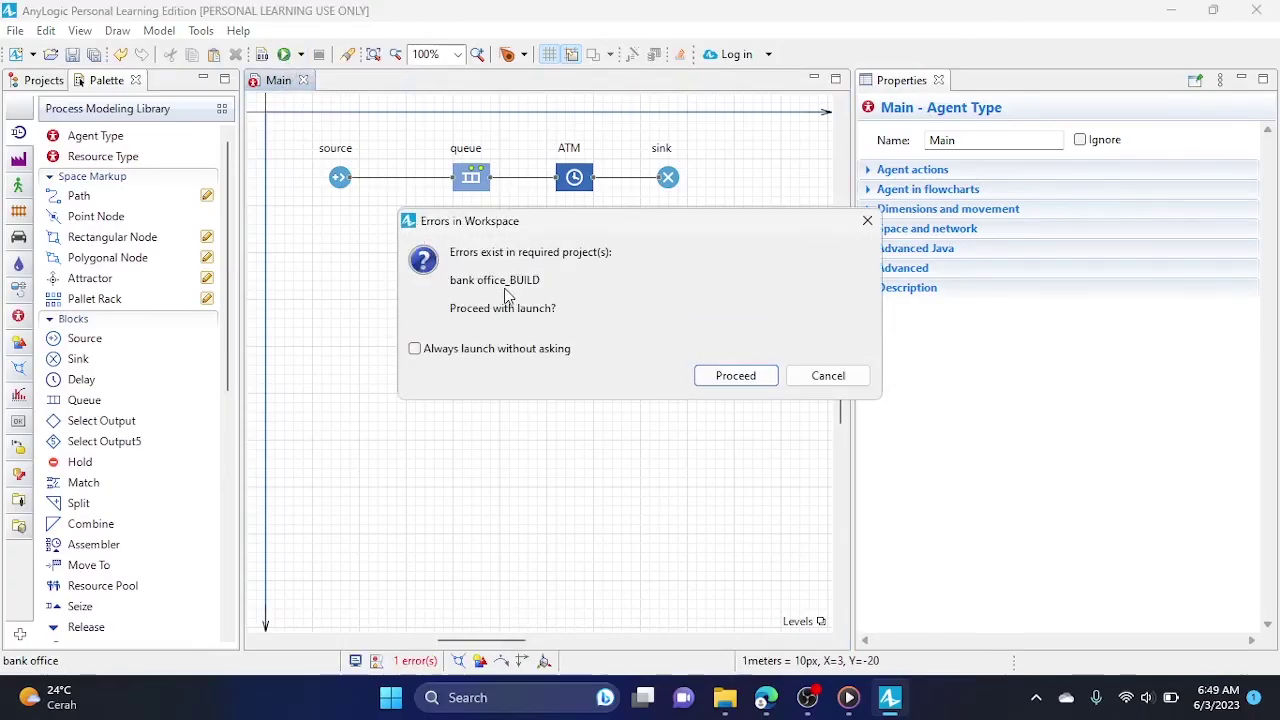
pyautogui.click(731, 373)
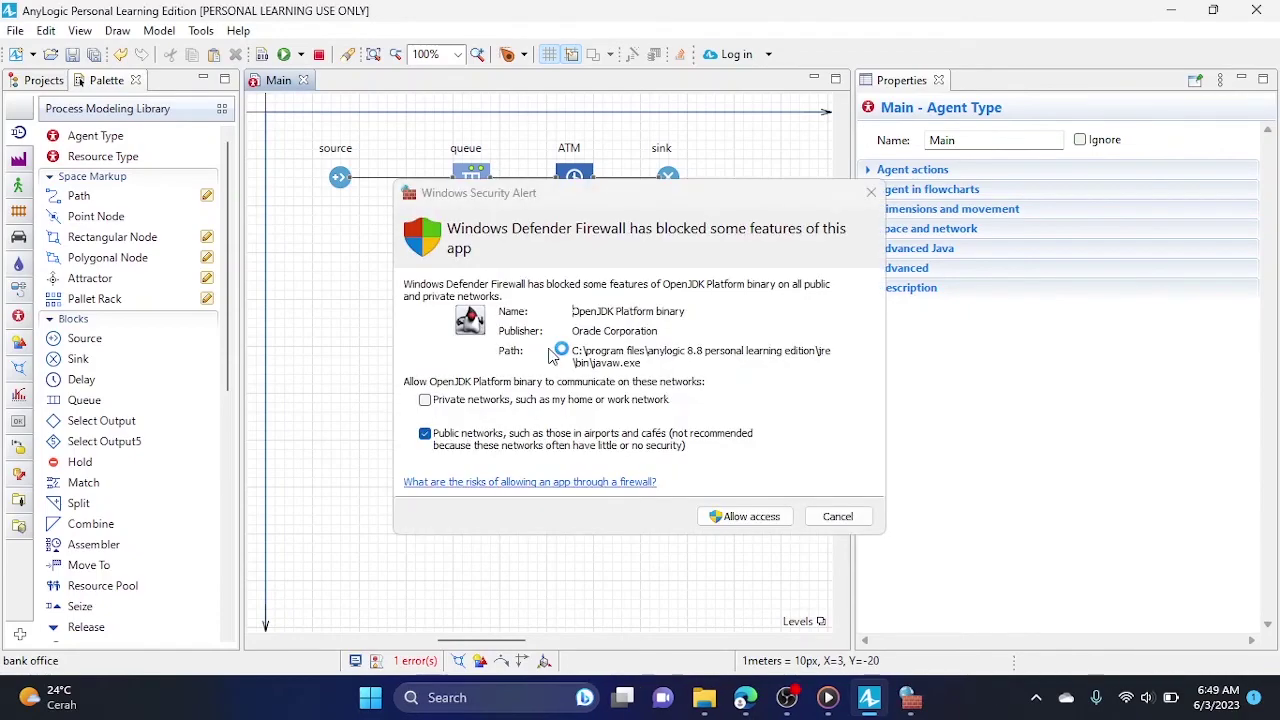
pyautogui.click(760, 520)
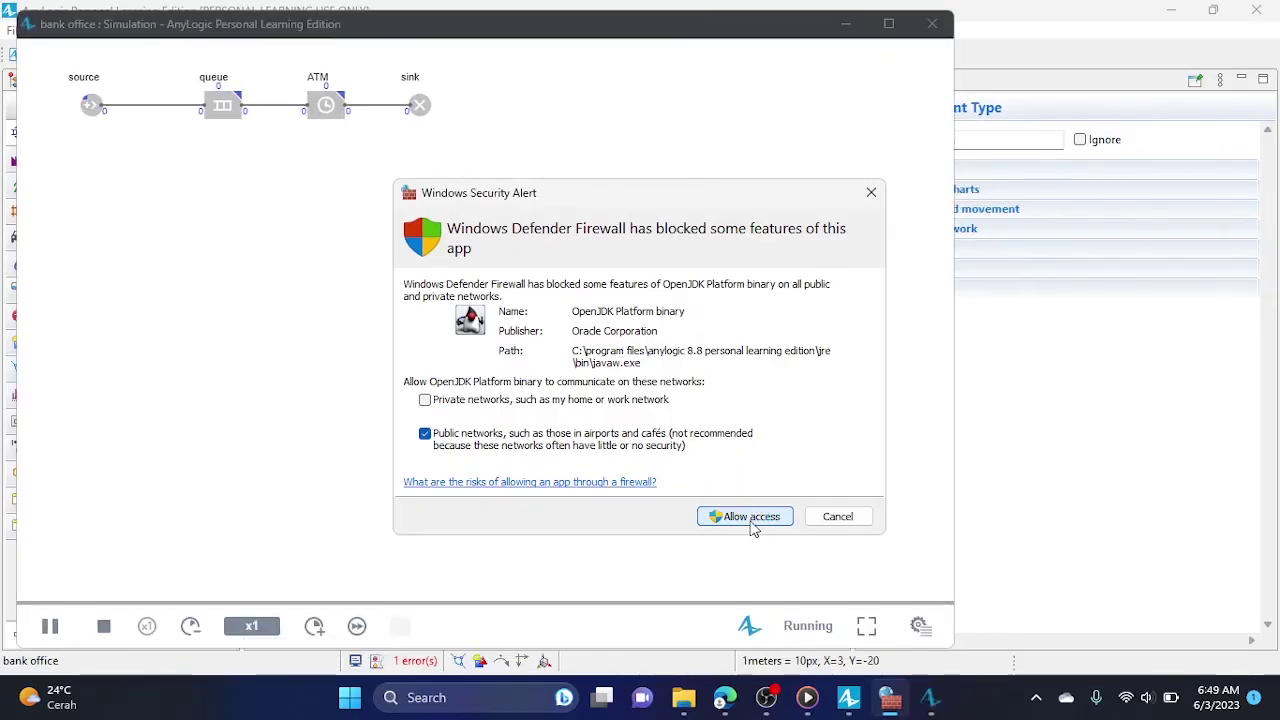
pyautogui.click(752, 520)
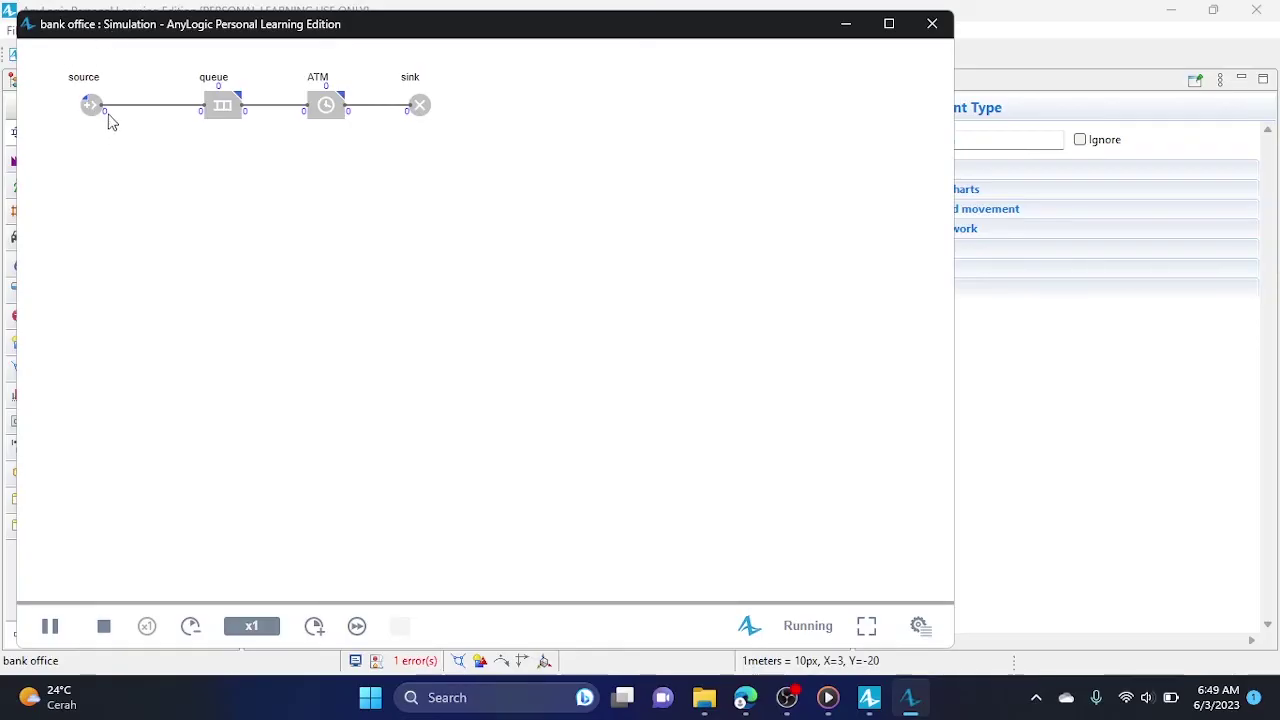
# Speed up the running simulation to x50 to watch agents pass through the blocks.
pyautogui.click(316, 628)
pyautogui.click(316, 628)
pyautogui.click(316, 628)
pyautogui.click(316, 628)
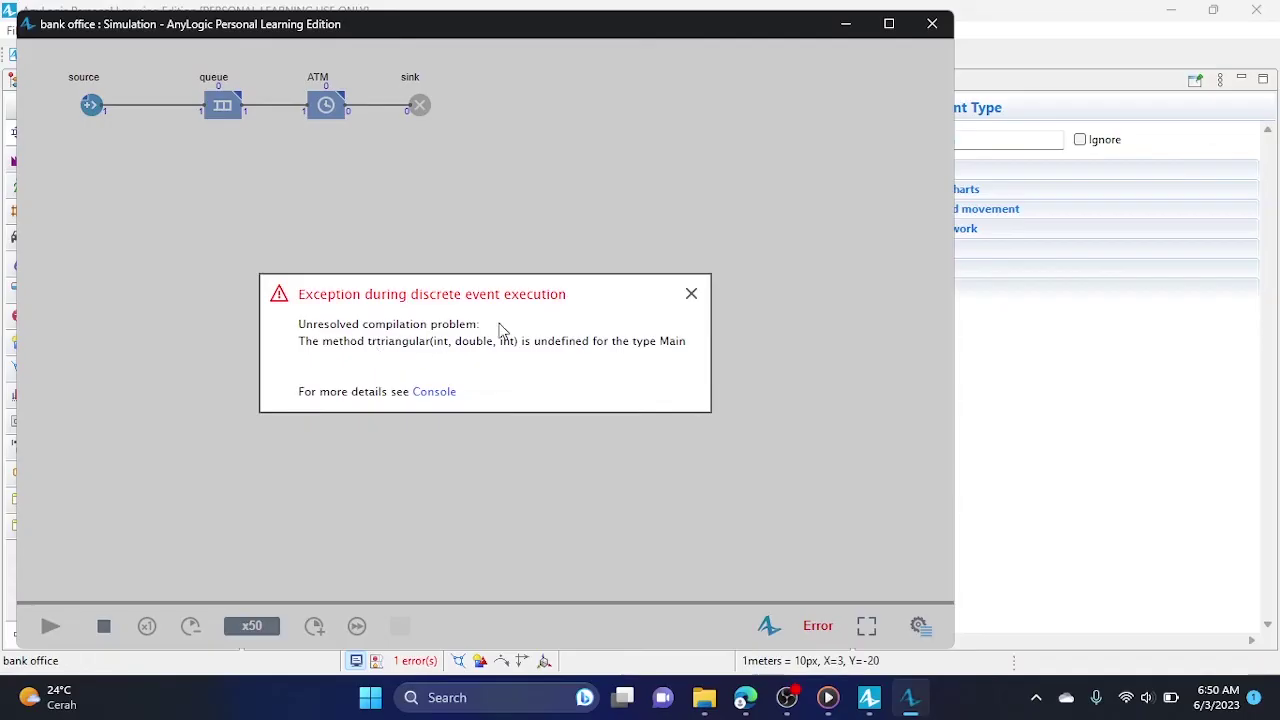
# Dismiss the exception message, then stop the simulation and close its window.
pyautogui.click(692, 297)
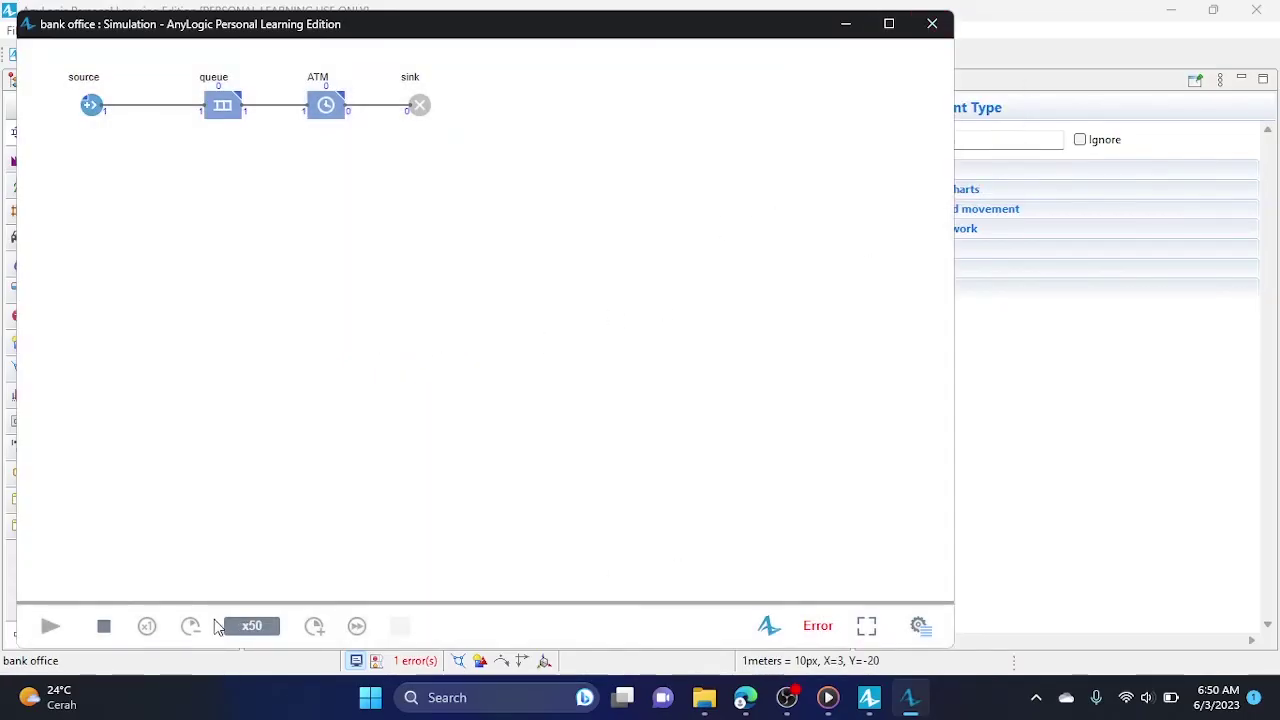
pyautogui.click(103, 626)
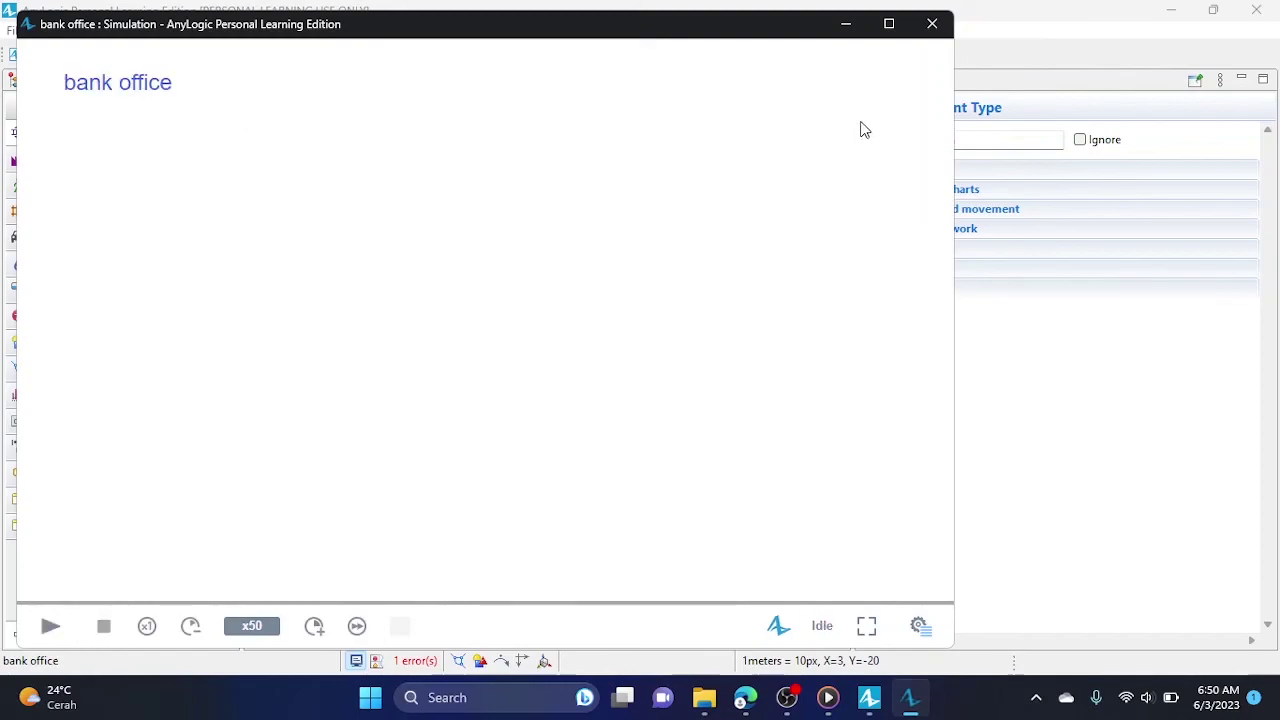
pyautogui.click(932, 24)
# Remove the extra "tr" from the ATM block's delay time so the expression reads triangular(2,3.5,3).
pyautogui.click(576, 175)
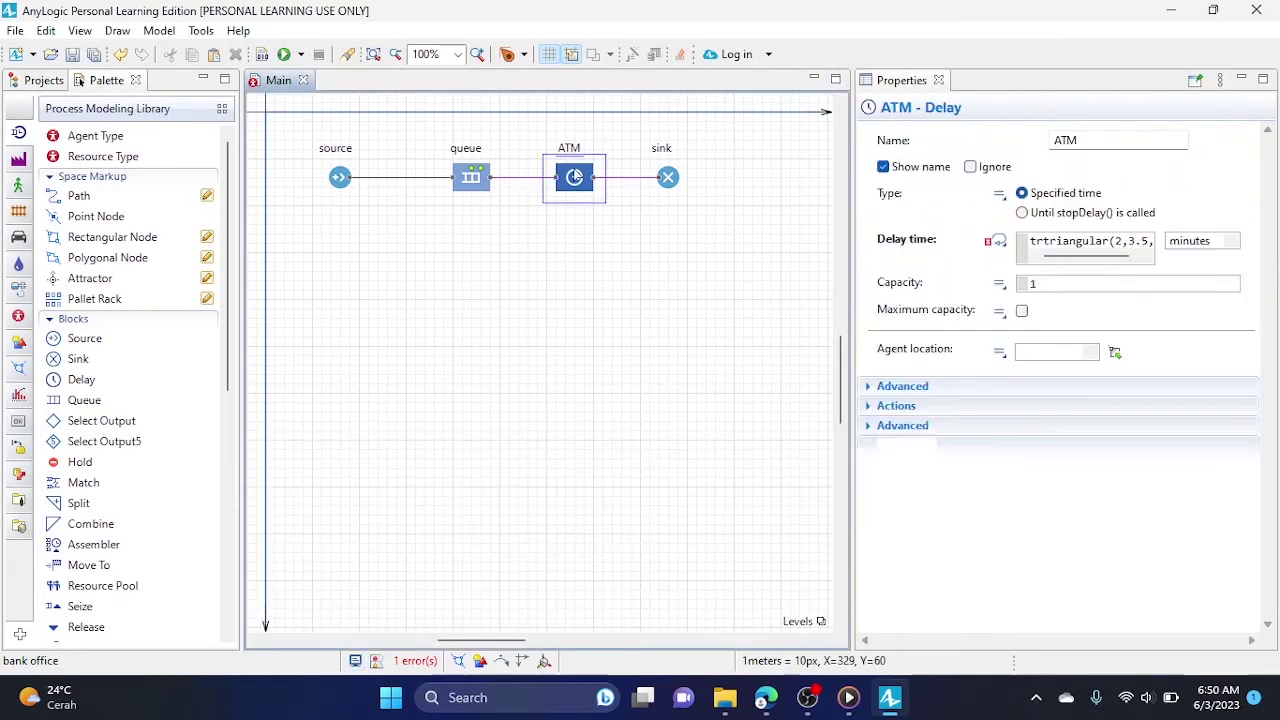
pyautogui.click(1041, 243)
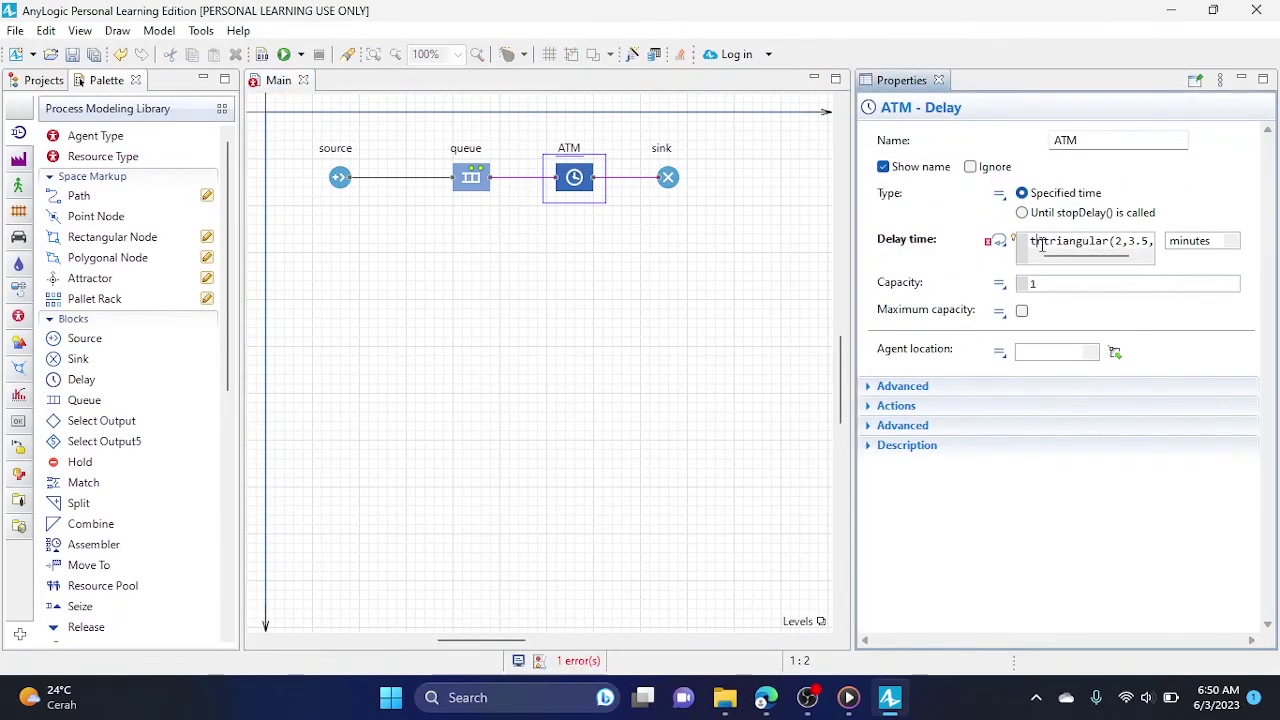
pyautogui.press('BackSpace')
pyautogui.press('BackSpace')
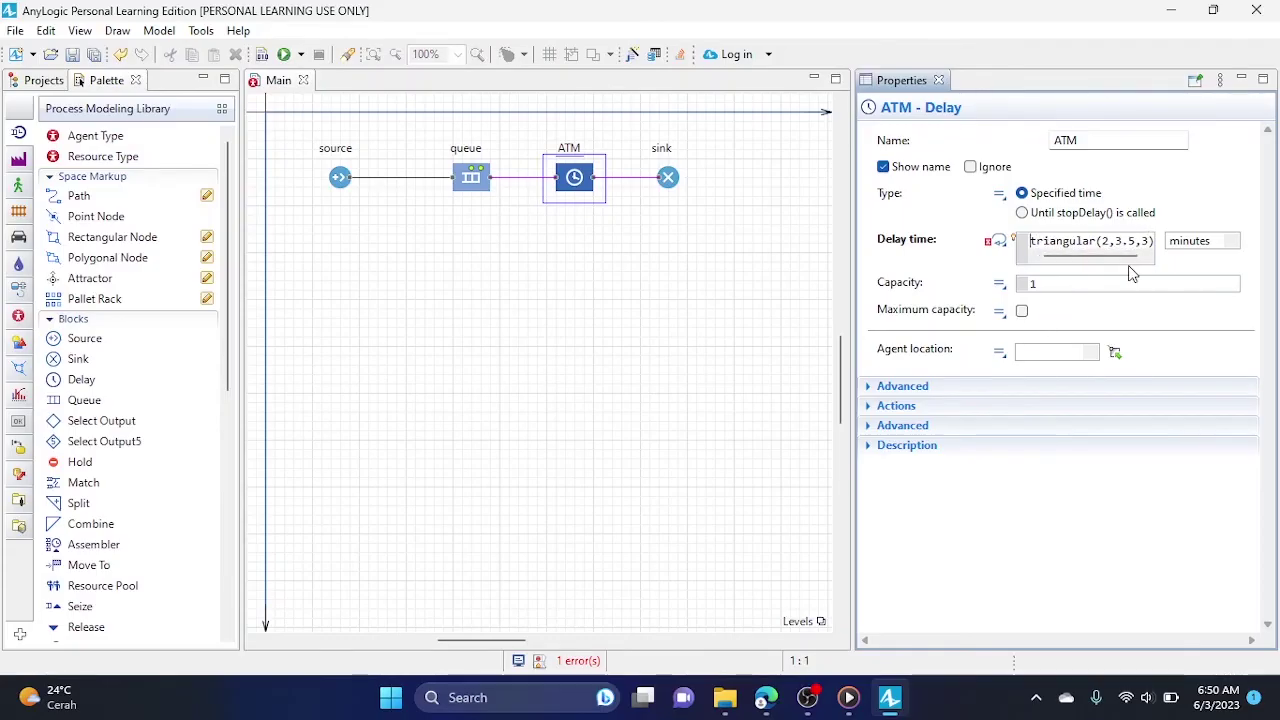
pyautogui.click(286, 211)
# Run the bank office simulation again and set its speed to x500.
pyautogui.click(285, 53)
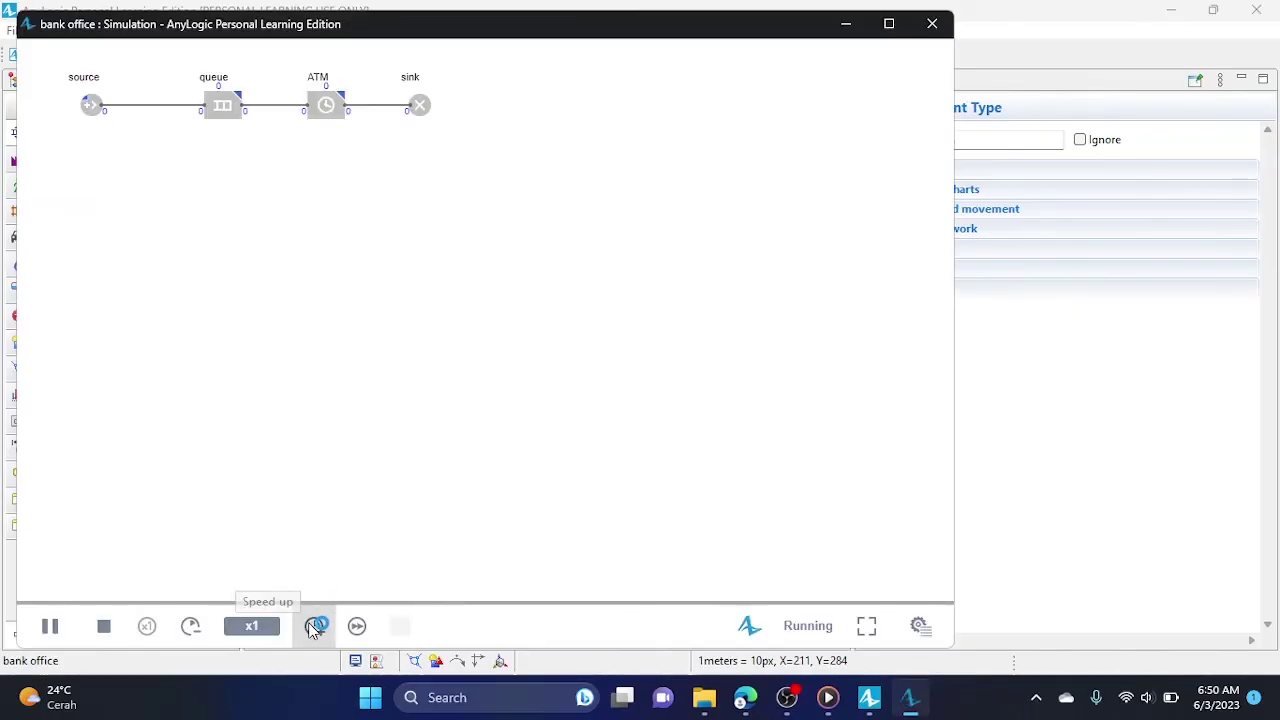
pyautogui.click(314, 628)
pyautogui.click(314, 628)
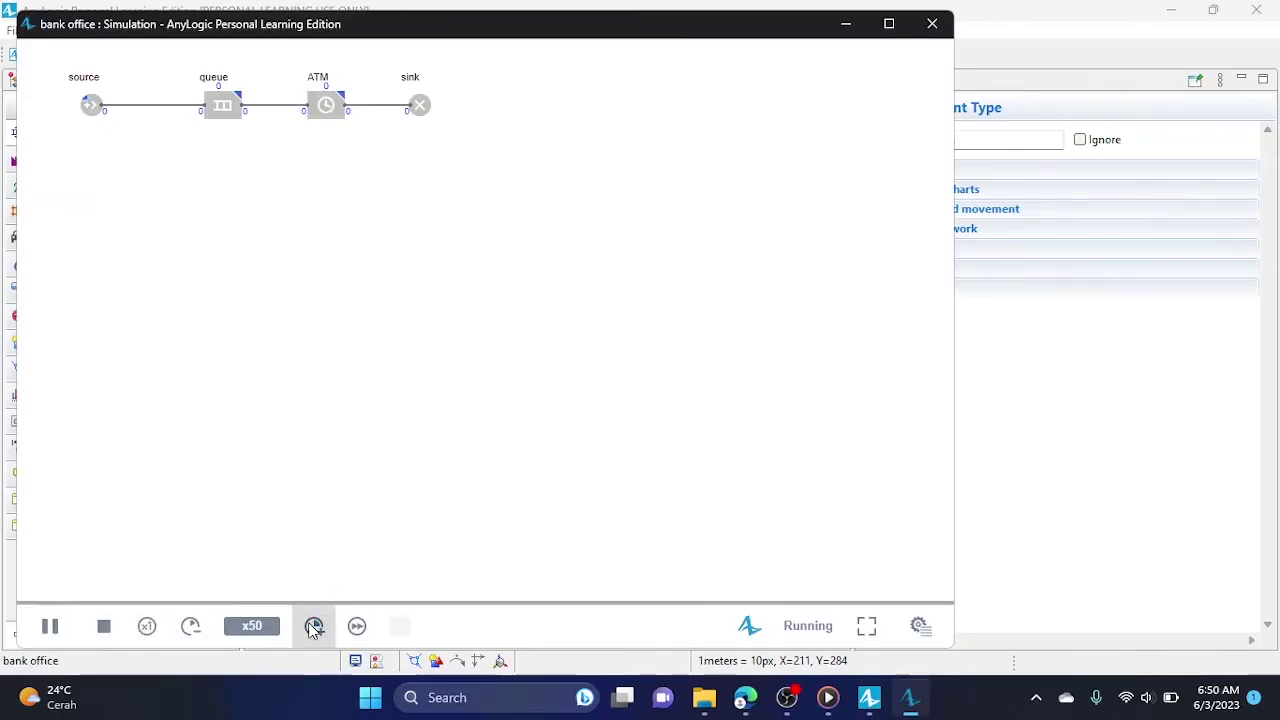
pyautogui.click(314, 628)
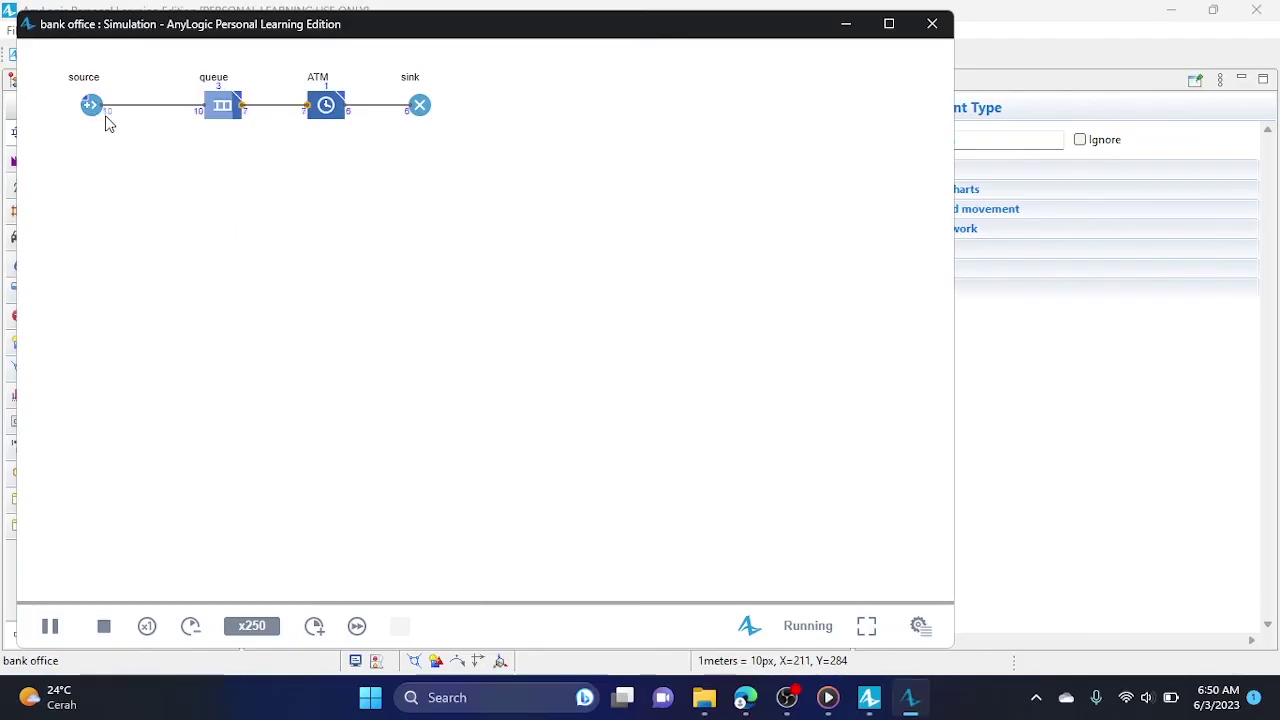
pyautogui.click(190, 626)
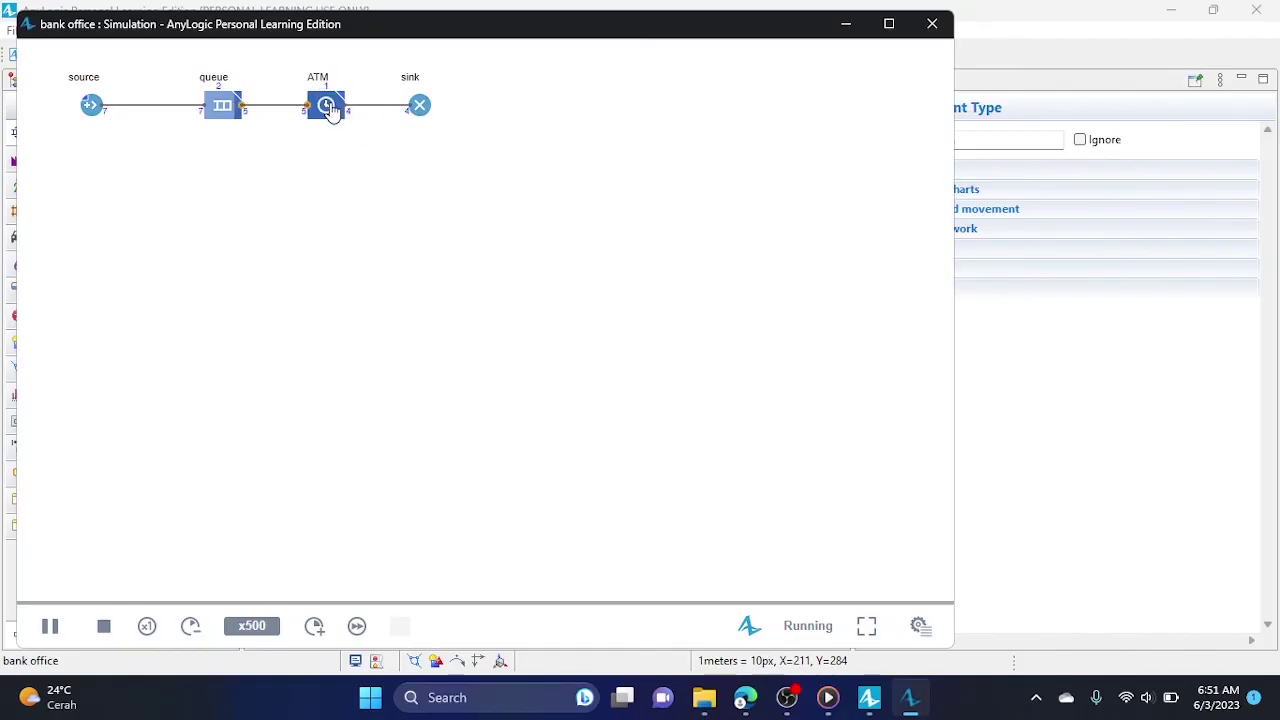
# Open the inspection windows of the ATM and queue blocks and move the queue's window below its block.
pyautogui.click(330, 106)
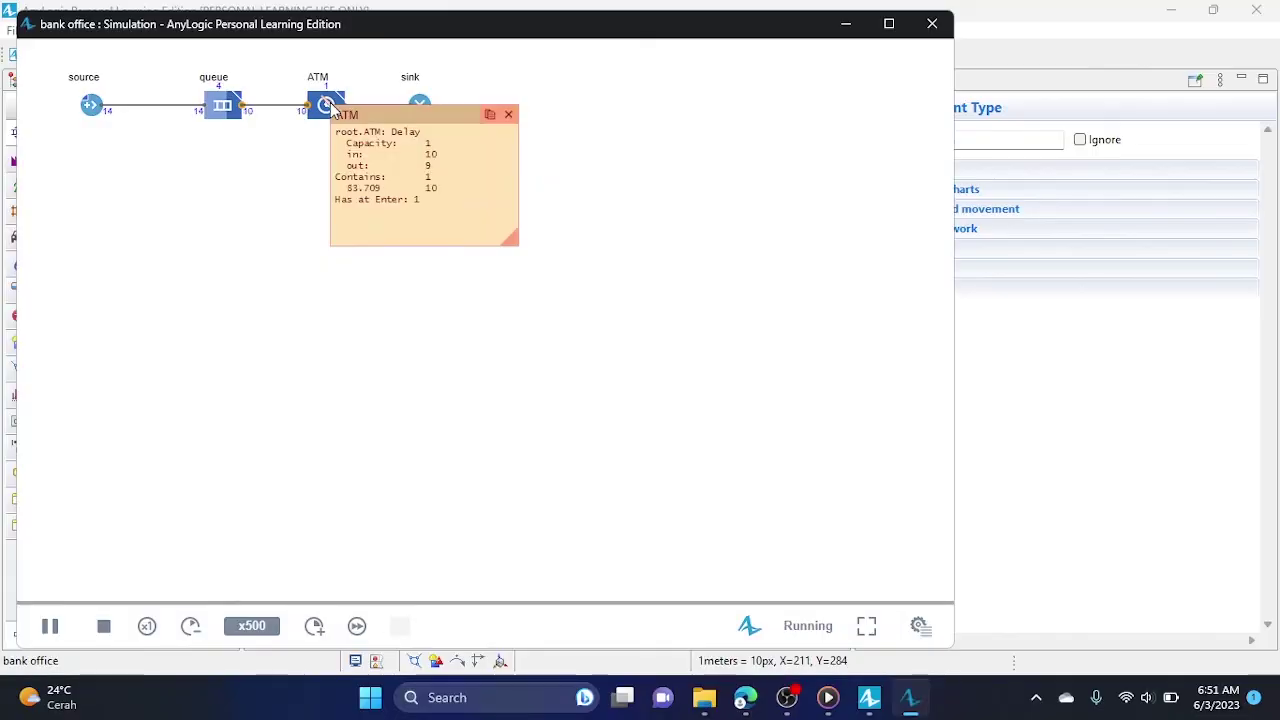
pyautogui.click(220, 115)
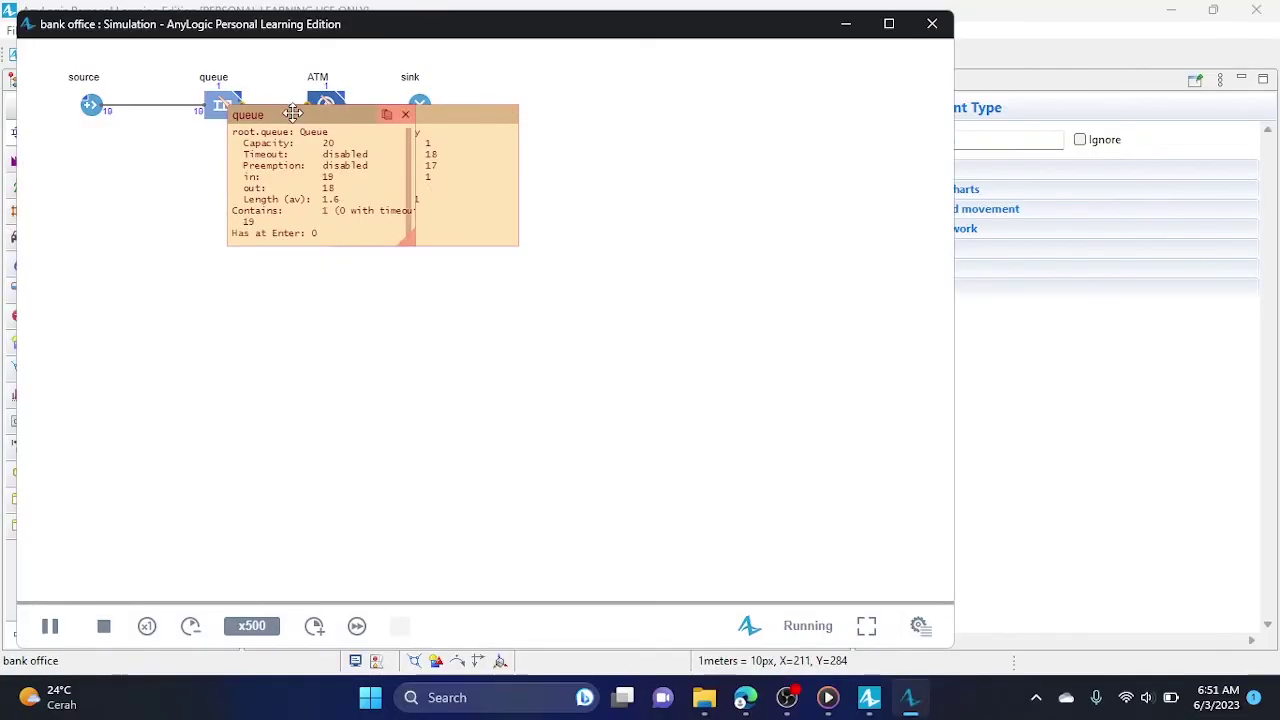
pyautogui.moveTo(293, 113); pyautogui.dragTo(133, 224)
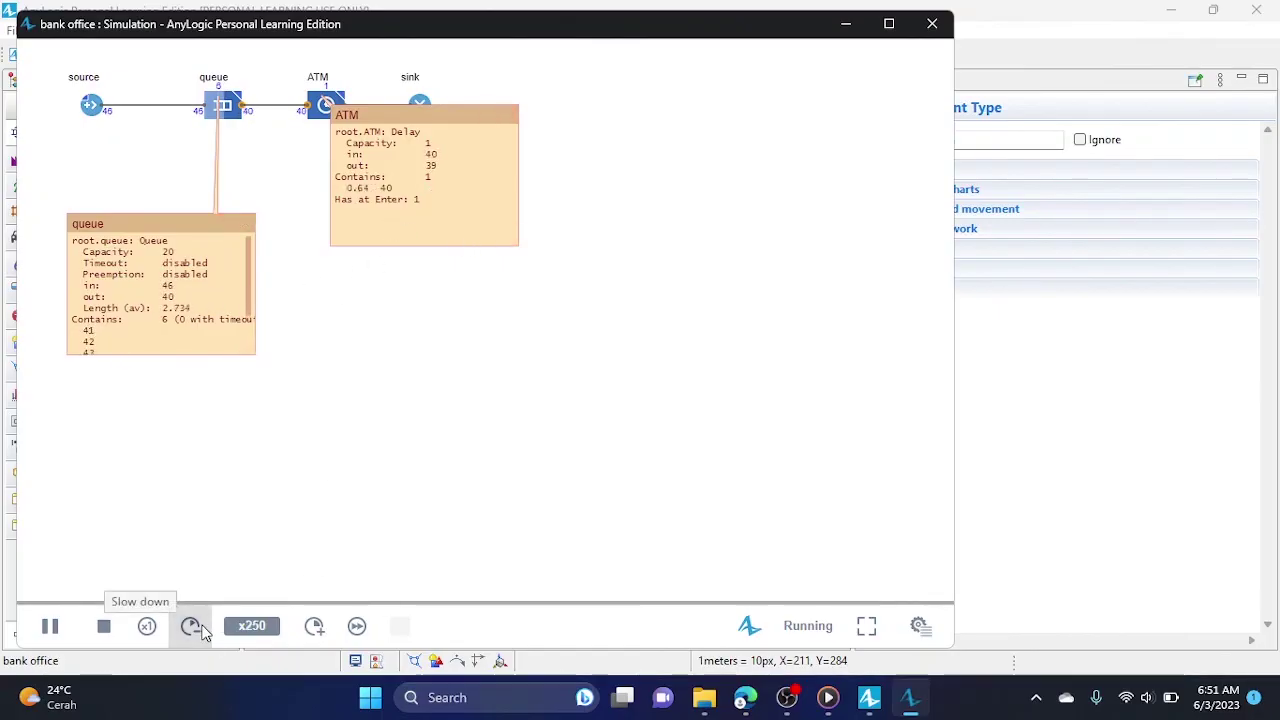
# Slow the running simulation down to x1.
pyautogui.click(199, 624)
pyautogui.click(199, 626)
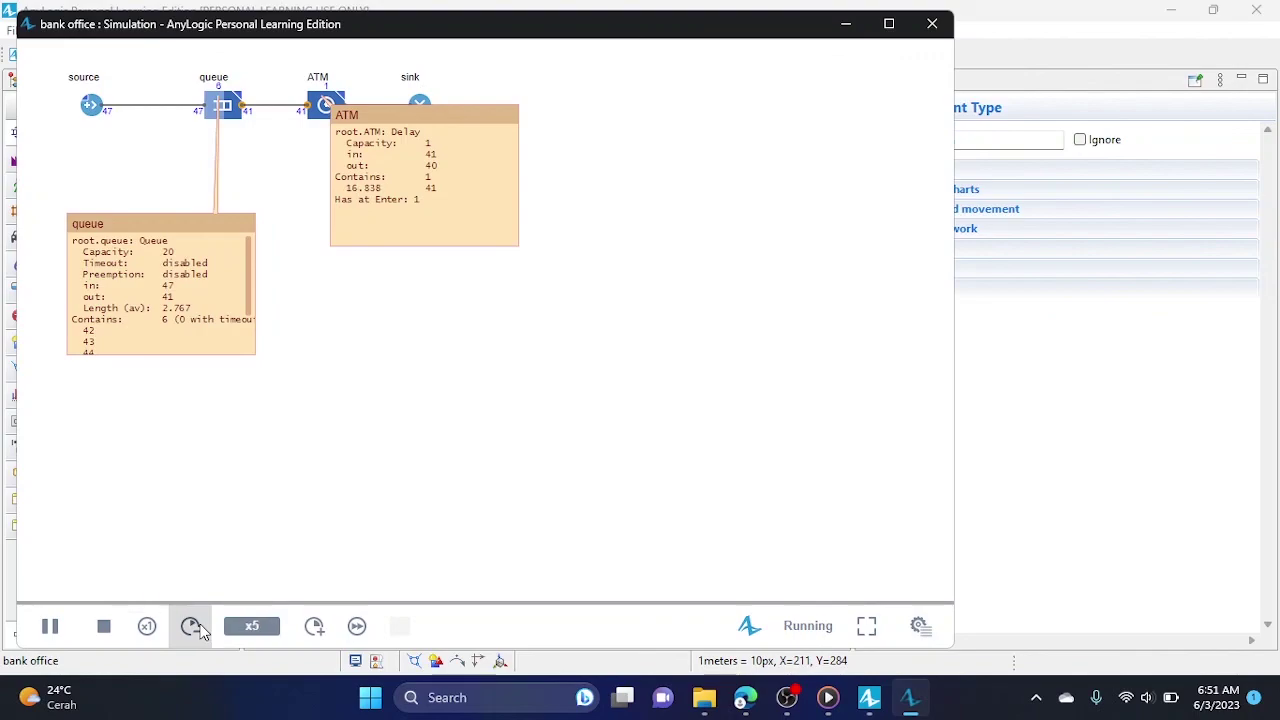
pyautogui.click(191, 625)
pyautogui.click(191, 625)
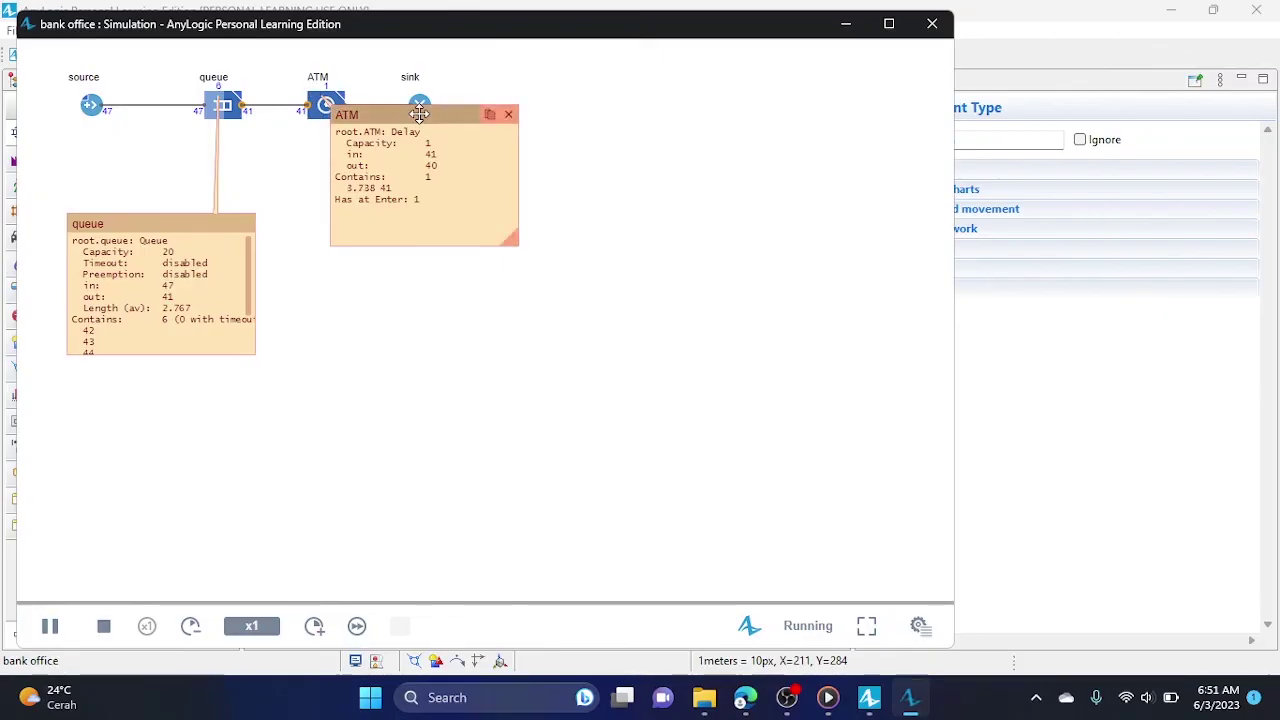
# Move the ATM's inspection window below its block and enlarge the queue's window to fit its contents, pausing and resuming the run in between.
pyautogui.moveTo(415, 114); pyautogui.dragTo(415, 178)
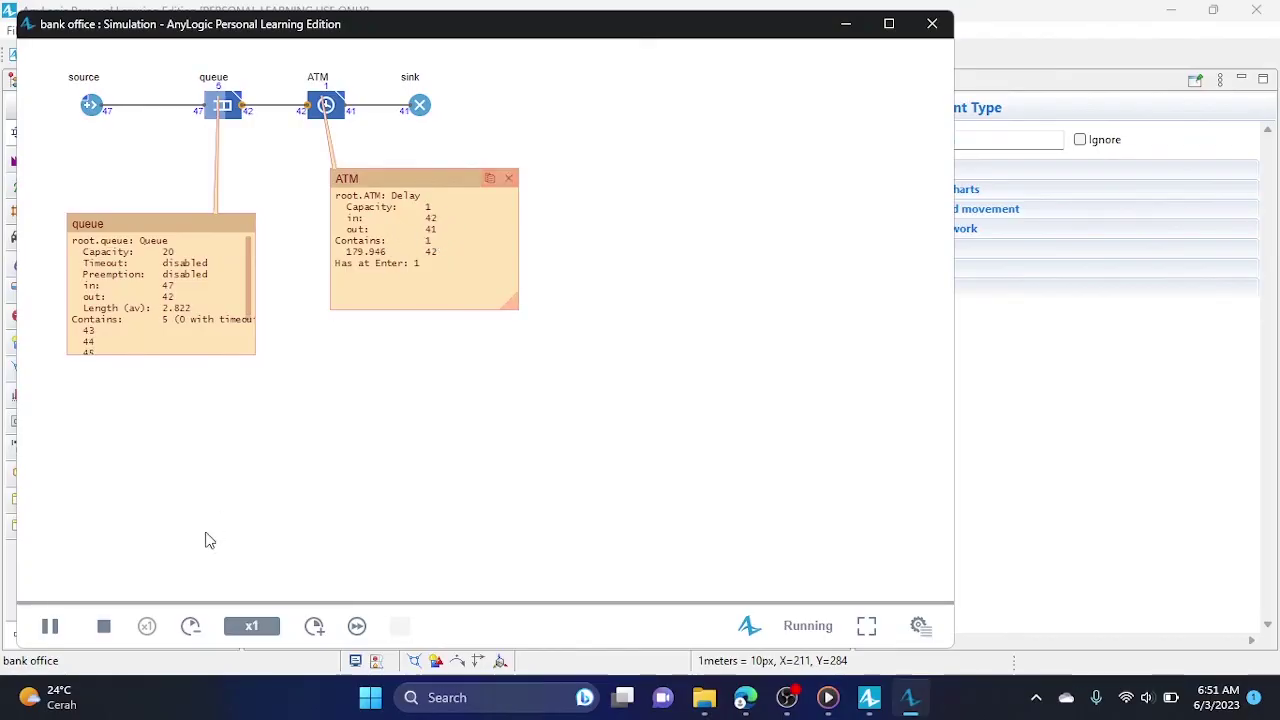
pyautogui.click(50, 626)
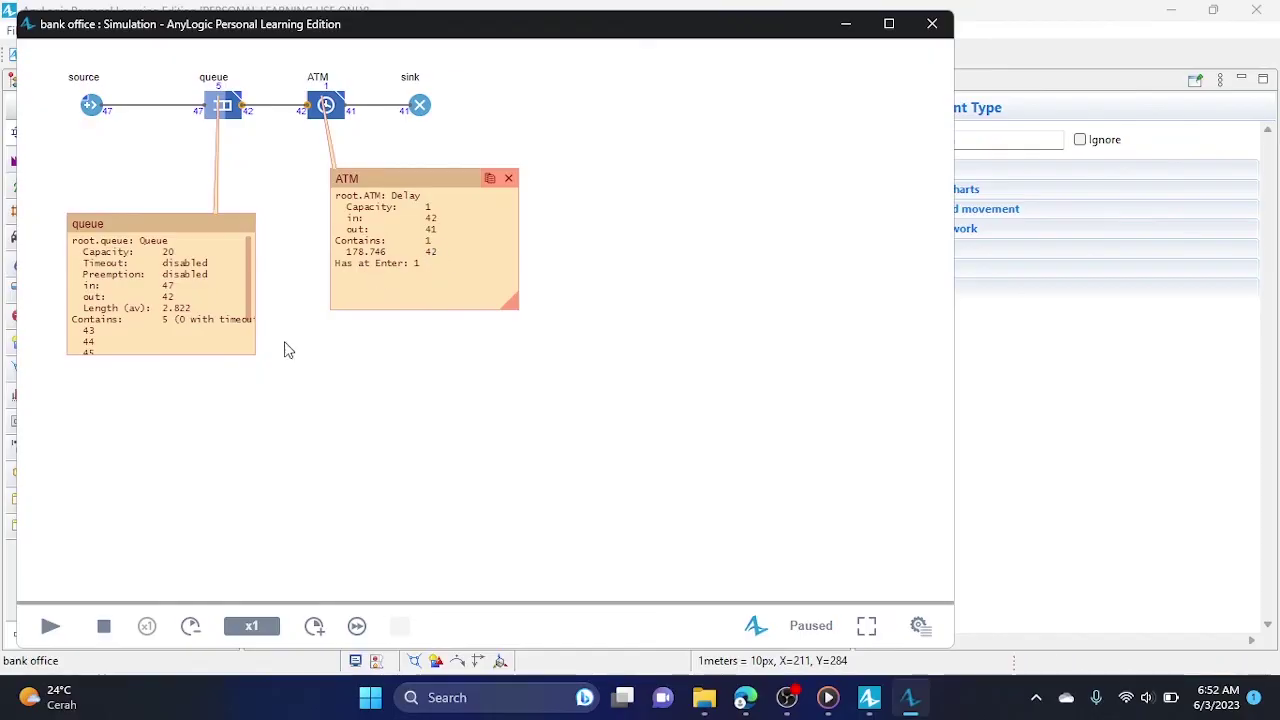
pyautogui.click(50, 625)
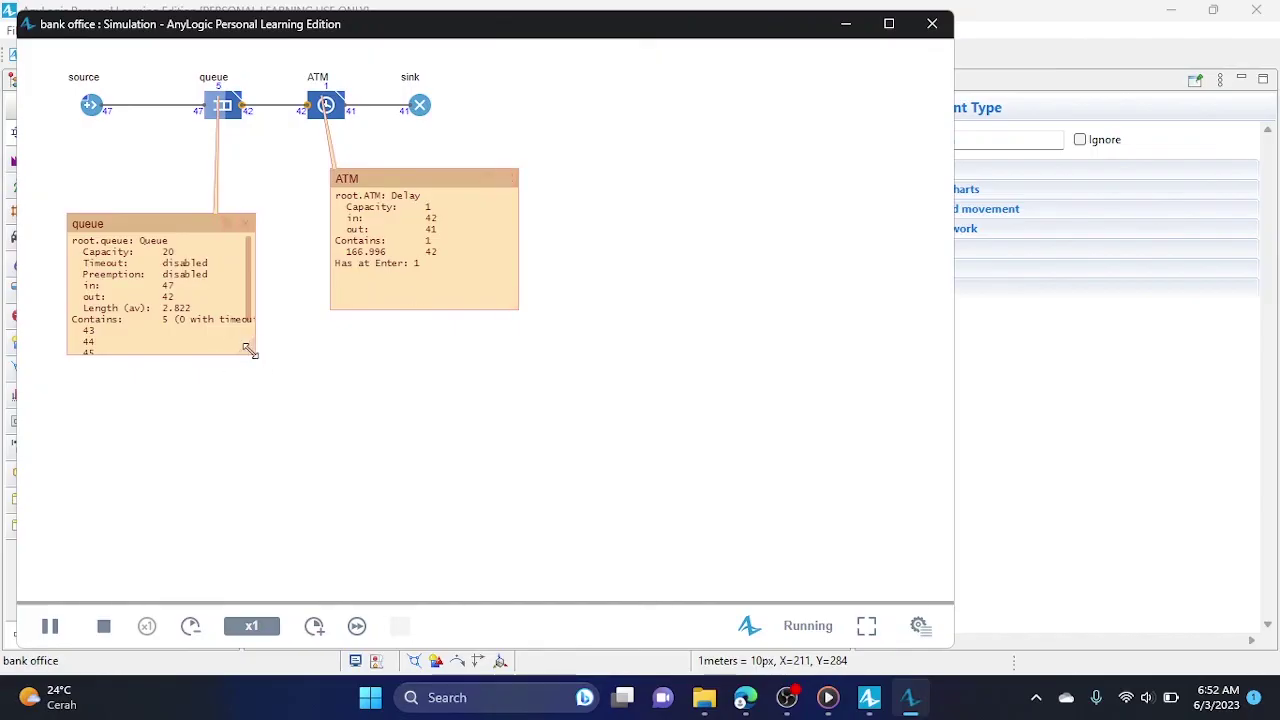
pyautogui.moveTo(249, 350); pyautogui.dragTo(279, 484)
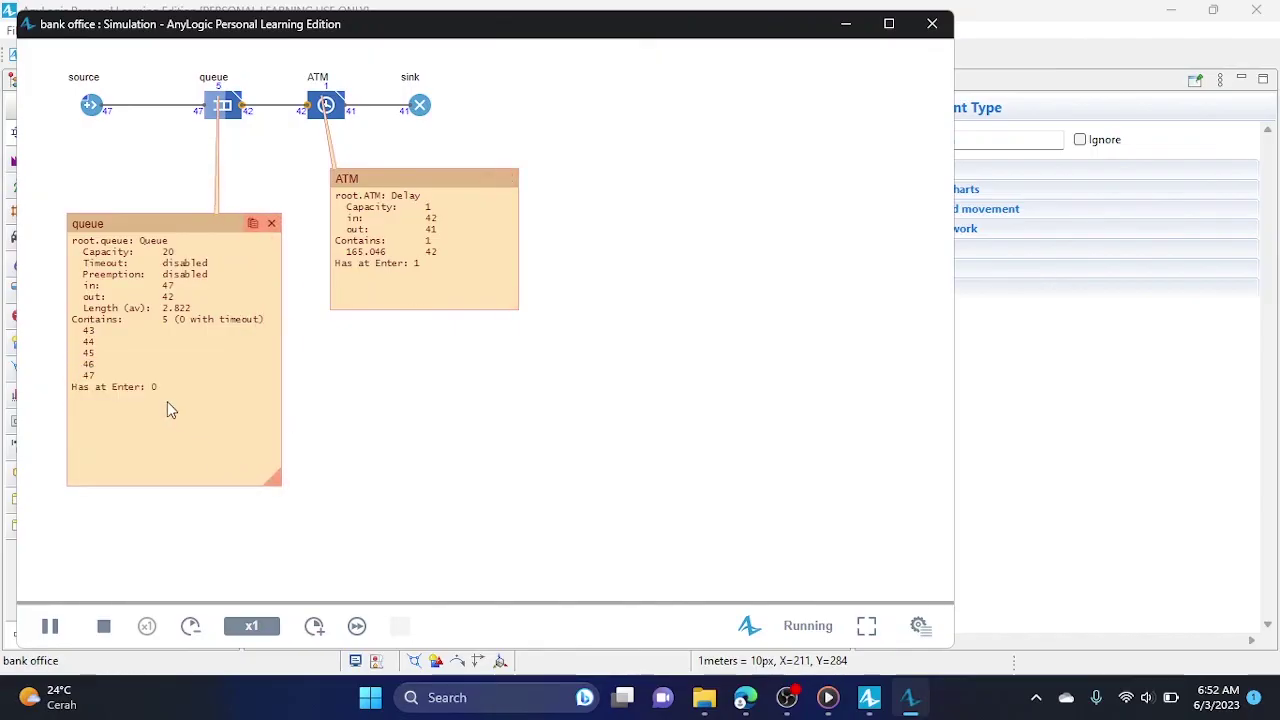